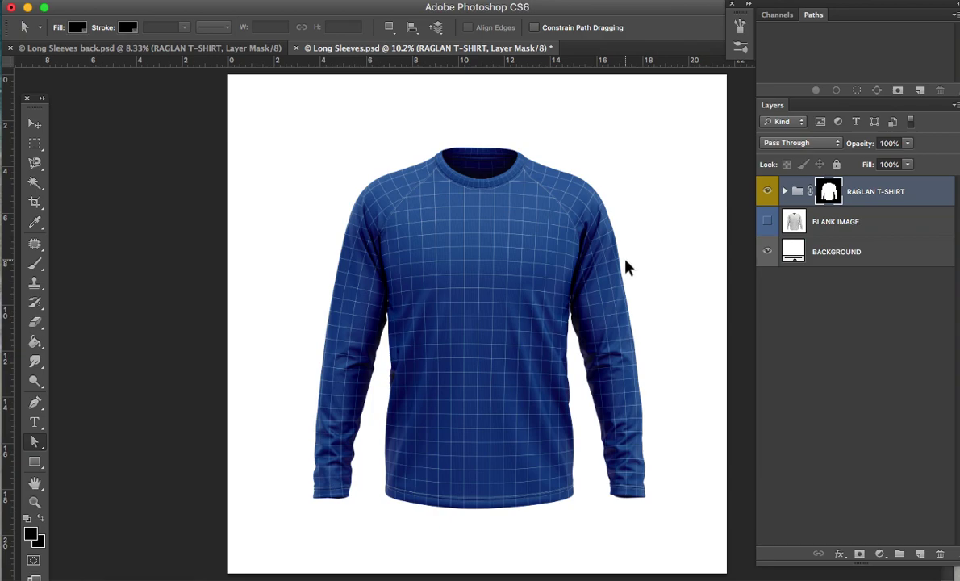
# Zoom into the mockup and expand the RAGLAN T-SHIRT group to reveal highlights, shadows and SMARTS
pyautogui.hotkey('ctrl', '+')
pyautogui.moveTo(629, 265); pyautogui.dragTo(624, 263)
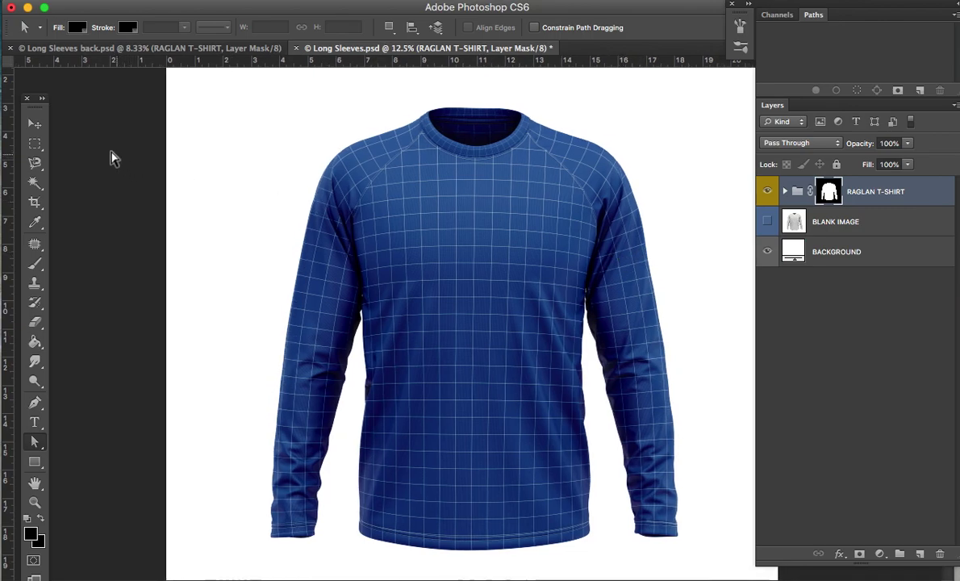
pyautogui.click(35, 125)
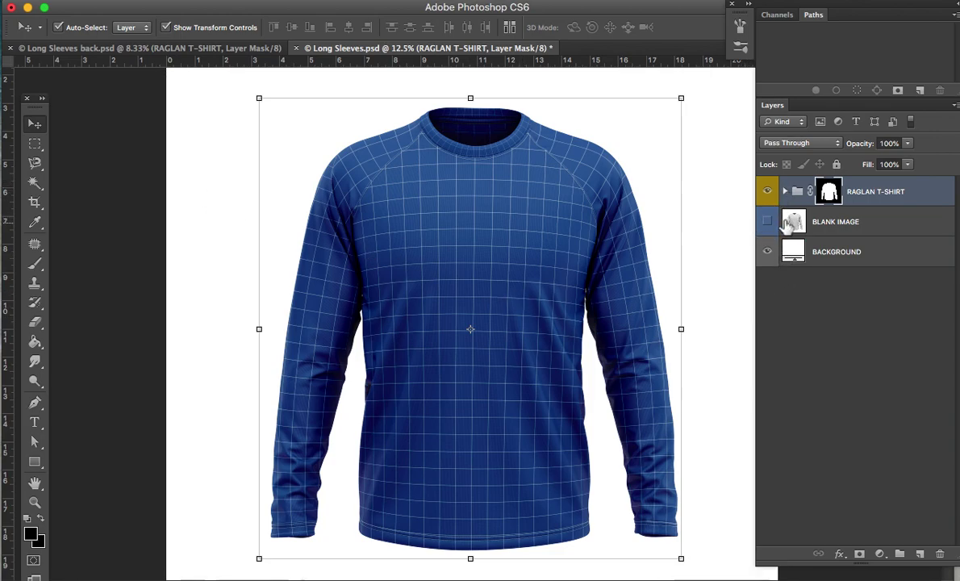
pyautogui.click(786, 192)
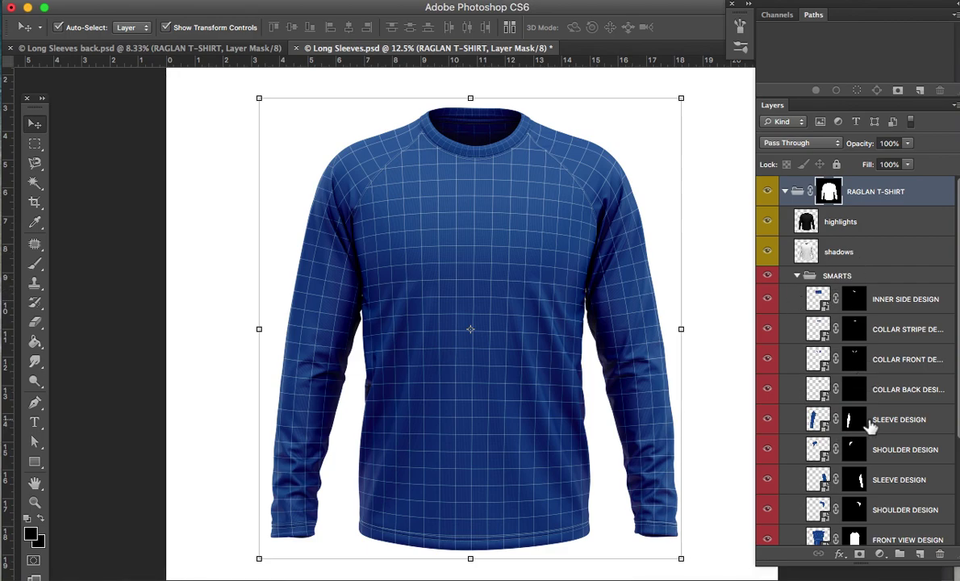
# Select the FRONT VIEW DESIGN layer and open its smart object as add your design311.psb
pyautogui.scroll(-3, 870, 428)
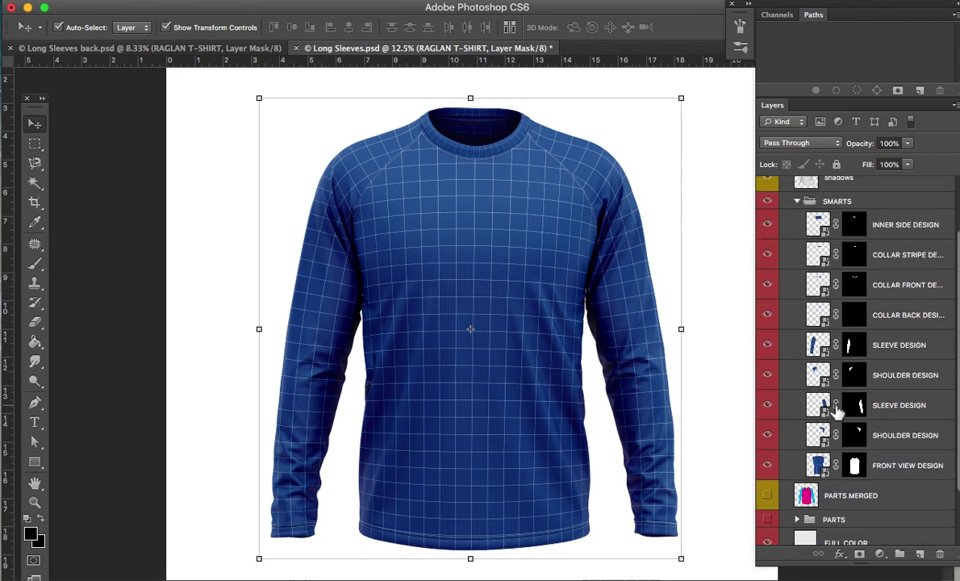
pyautogui.click(817, 465)
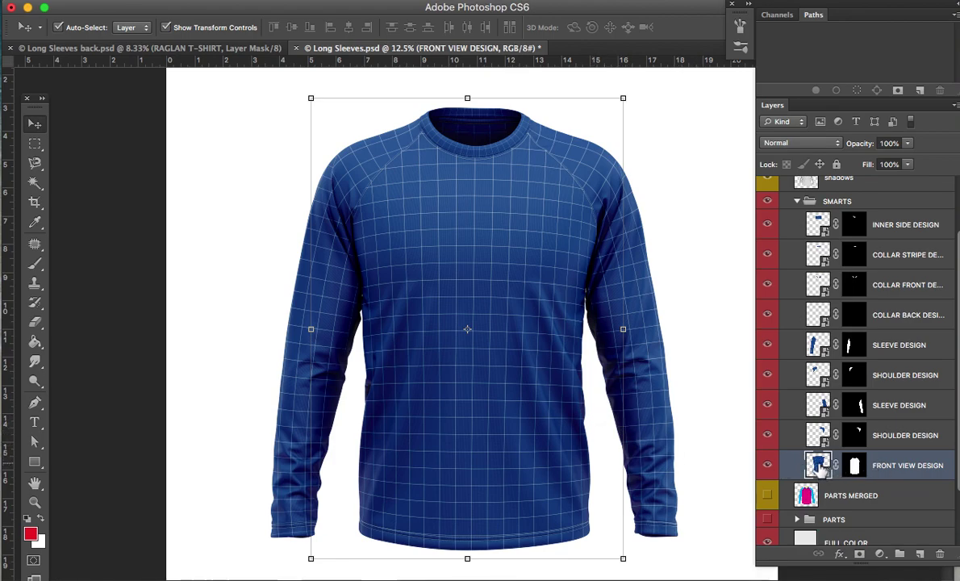
pyautogui.doubleClick(818, 466)
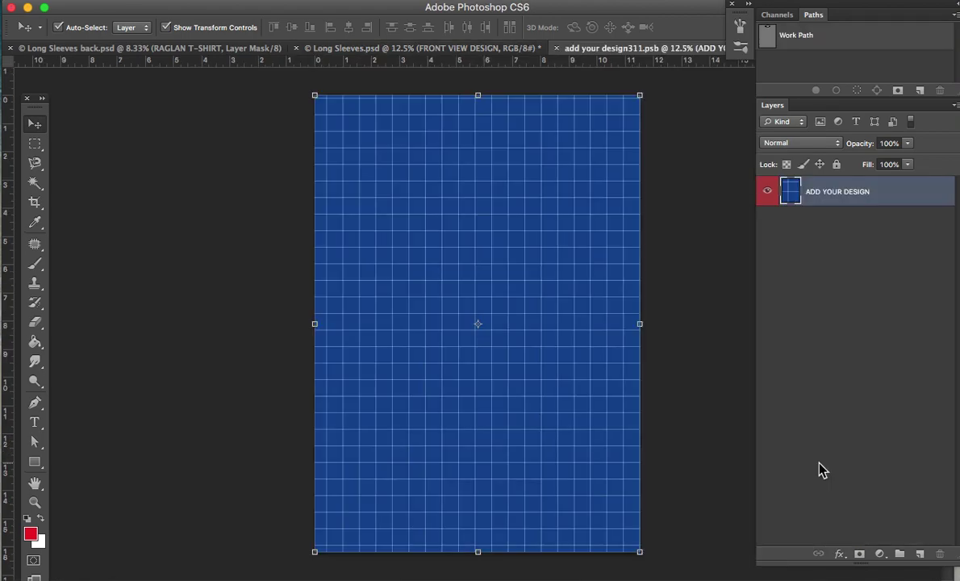
# On a new layer, draw a red rectangle over the whole design canvas and close the .psb to update
pyautogui.click(919, 555)
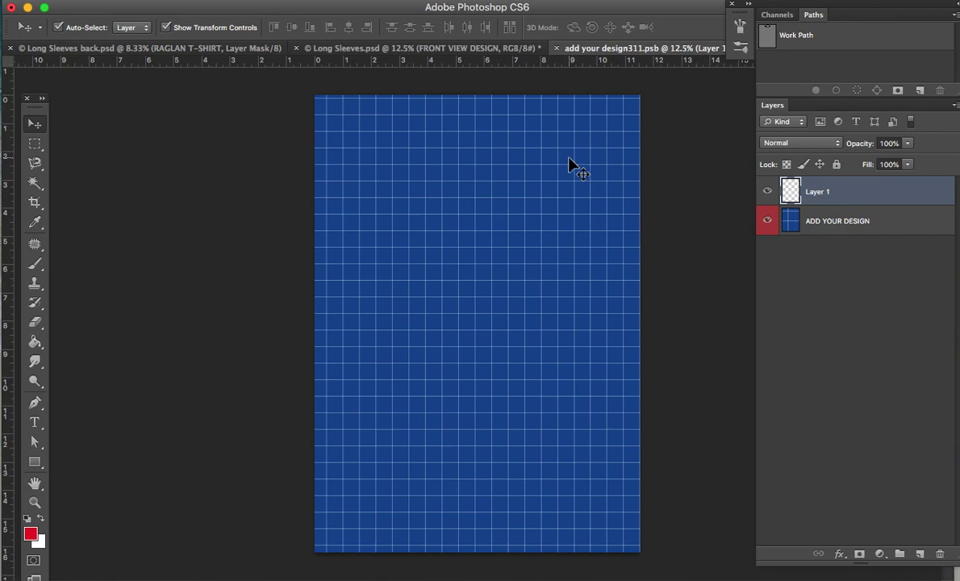
pyautogui.click(35, 462)
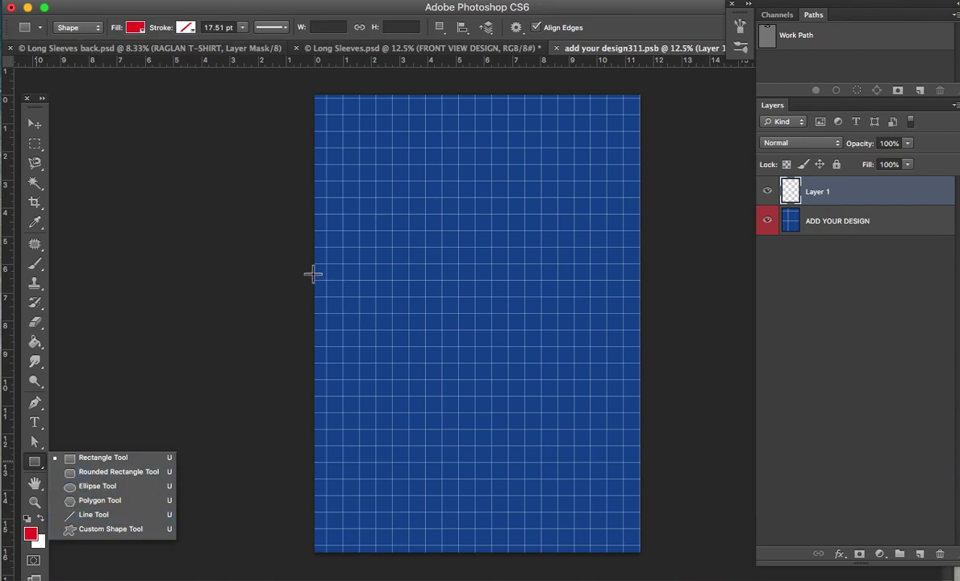
pyautogui.moveTo(310, 96)
pyautogui.mouseDown()
pyautogui.moveTo(414, 256)
pyautogui.moveTo(648, 556)
pyautogui.mouseUp()
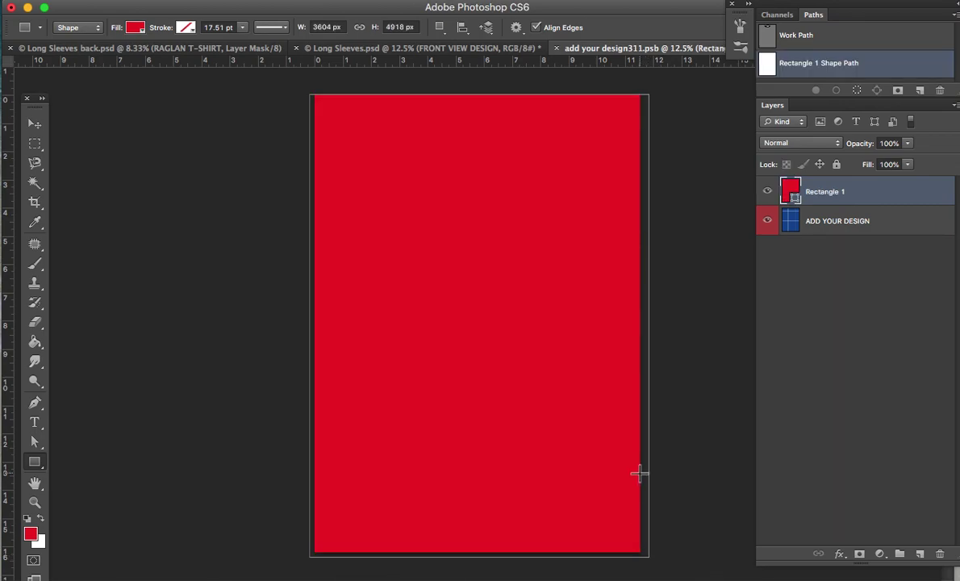
pyautogui.click(34, 124)
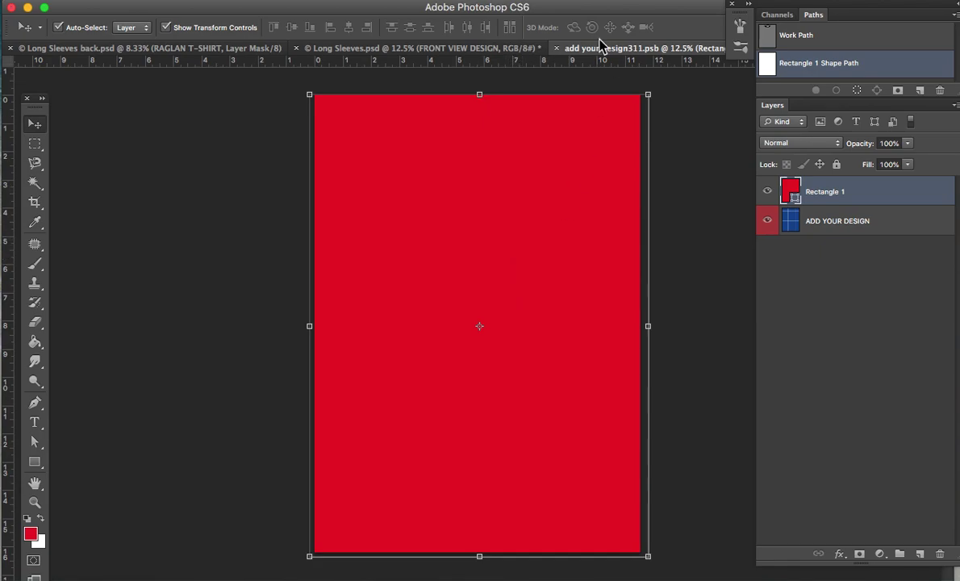
pyautogui.click(560, 49)
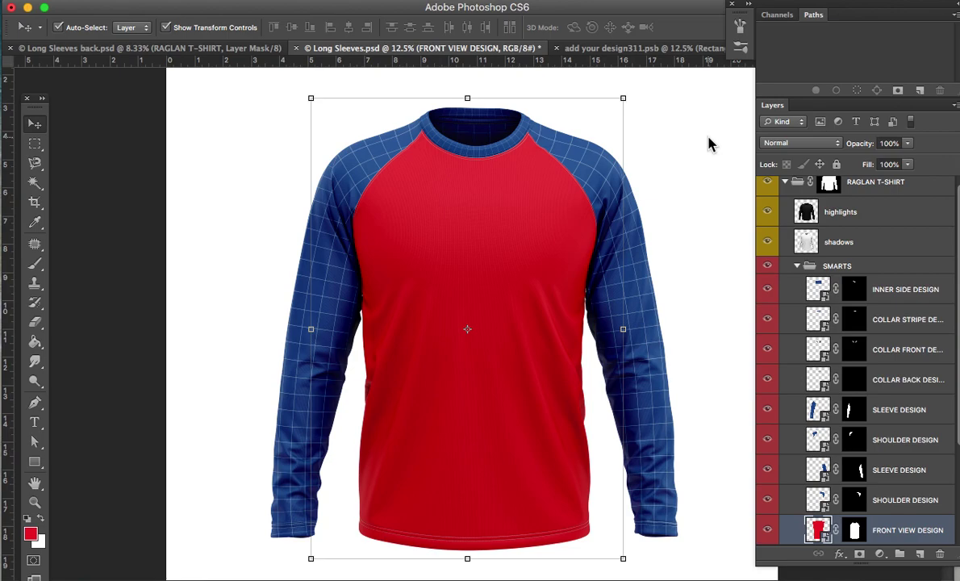
# Back in Long Sleeves.psd, zoom in on the red body's fabric, then fit the whole shirt on screen
pyautogui.click(491, 49)
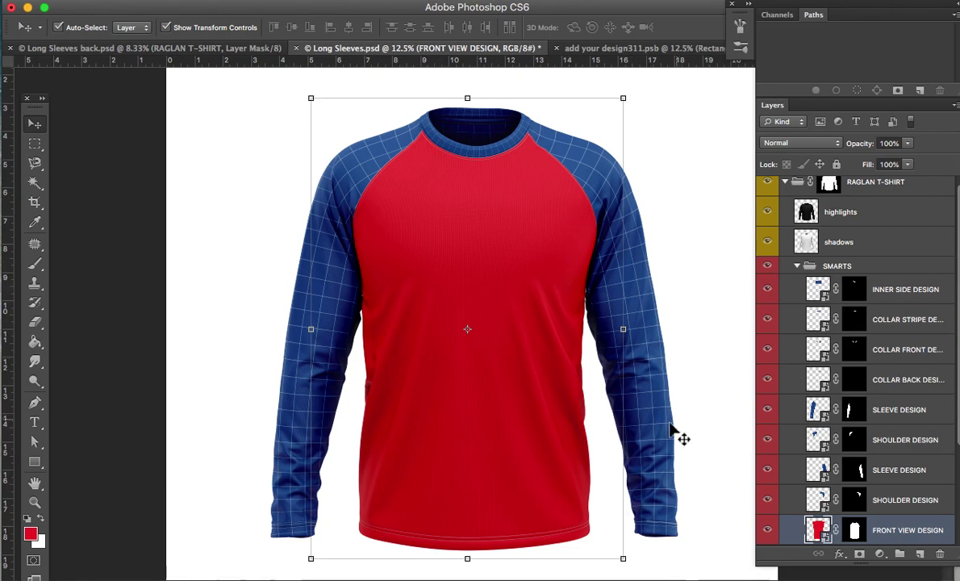
pyautogui.hotkey('ctrl', '+')
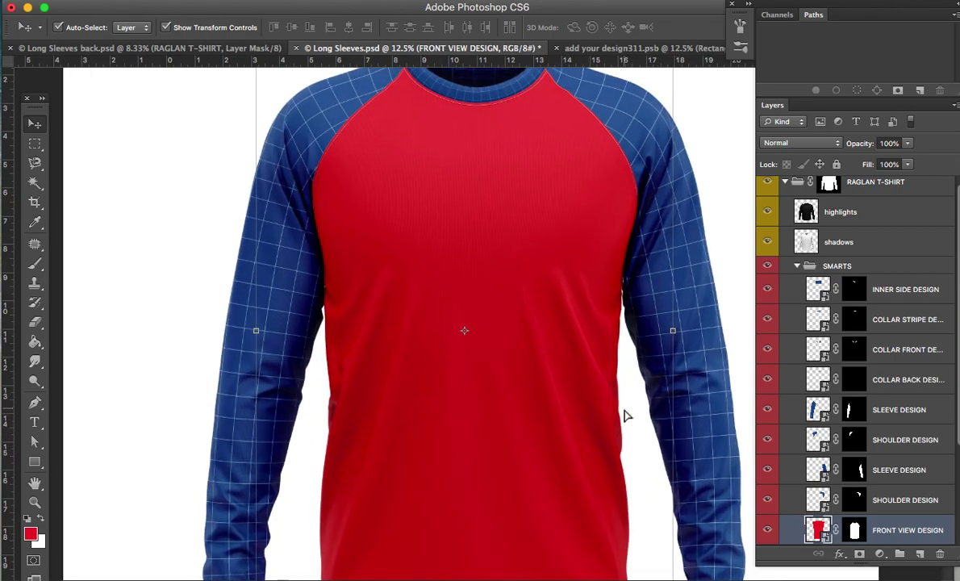
pyautogui.hotkey('ctrl', '+')
pyautogui.hotkey('ctrl', '+')
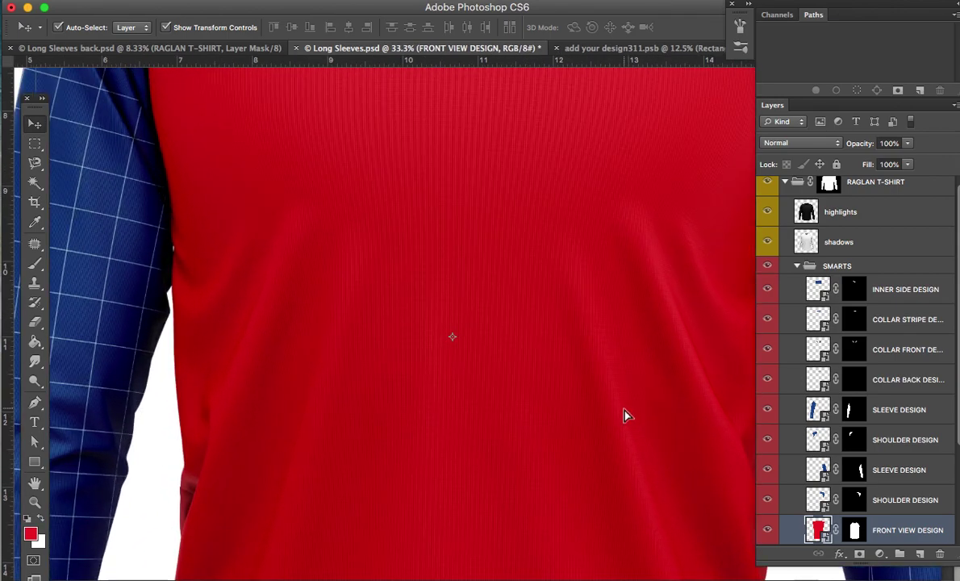
pyautogui.hotkey('ctrl', '+')
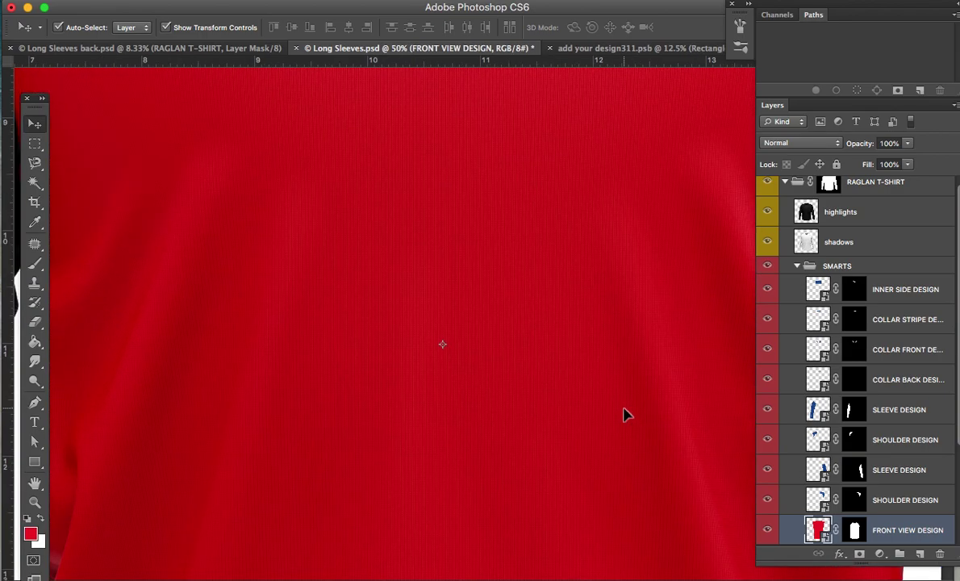
pyautogui.scroll(5, 624, 414)
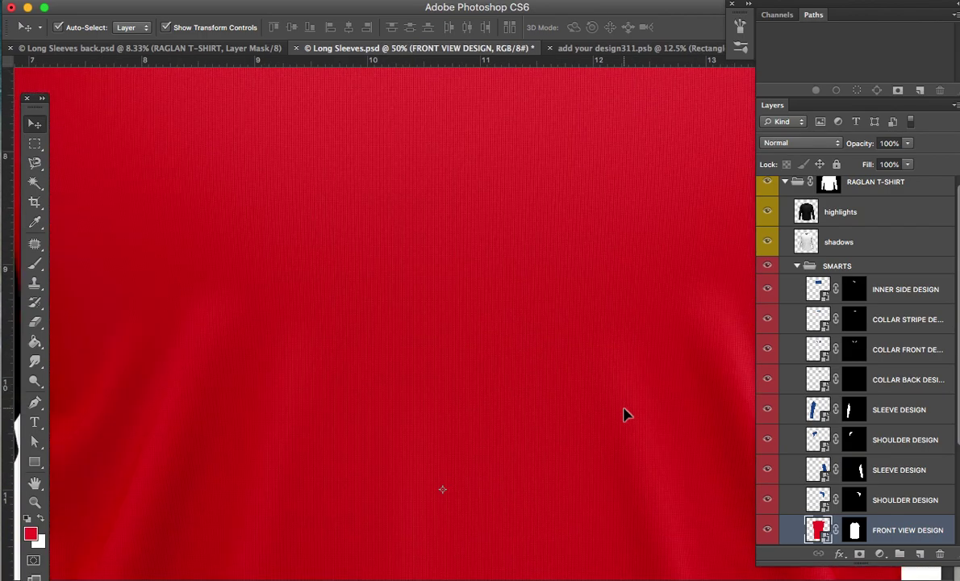
pyautogui.scroll(3, 623, 414)
pyautogui.scroll(2, 624, 413)
pyautogui.scroll(4, 623, 414)
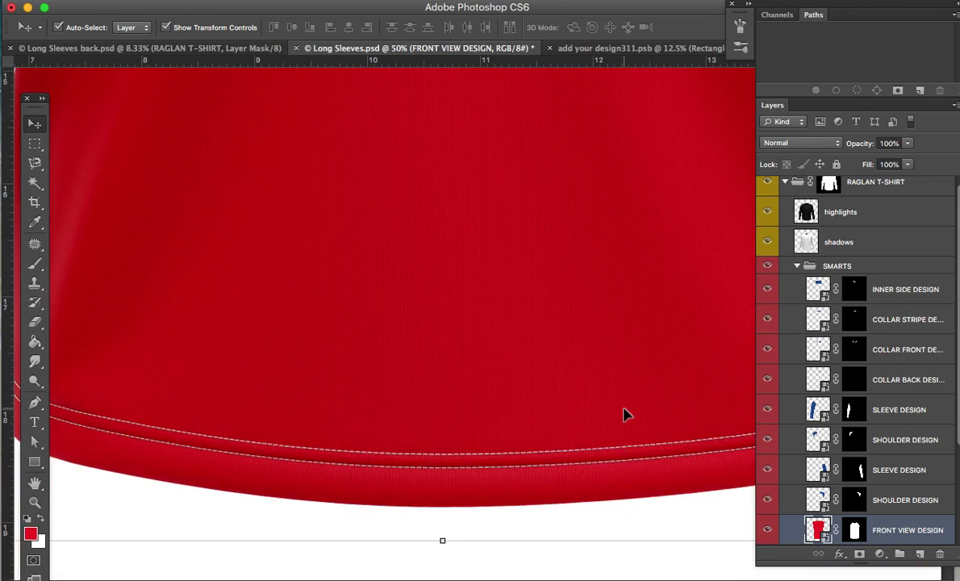
pyautogui.hotkey('ctrl', '-')
pyautogui.hotkey('ctrl', '0')
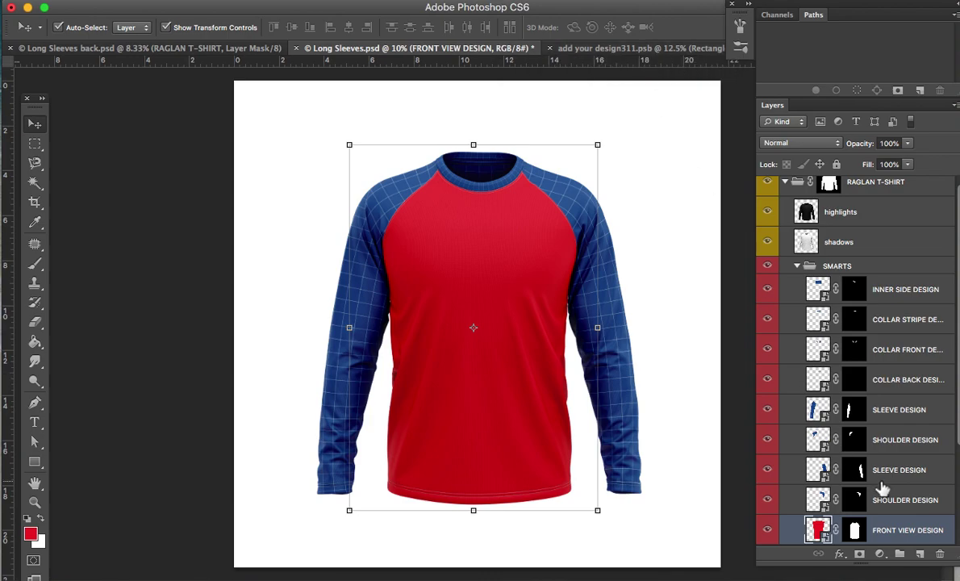
# Delete the red Rectangle 1 layer from add your design311.psb and return to Long Sleeves.psd
pyautogui.click(637, 52)
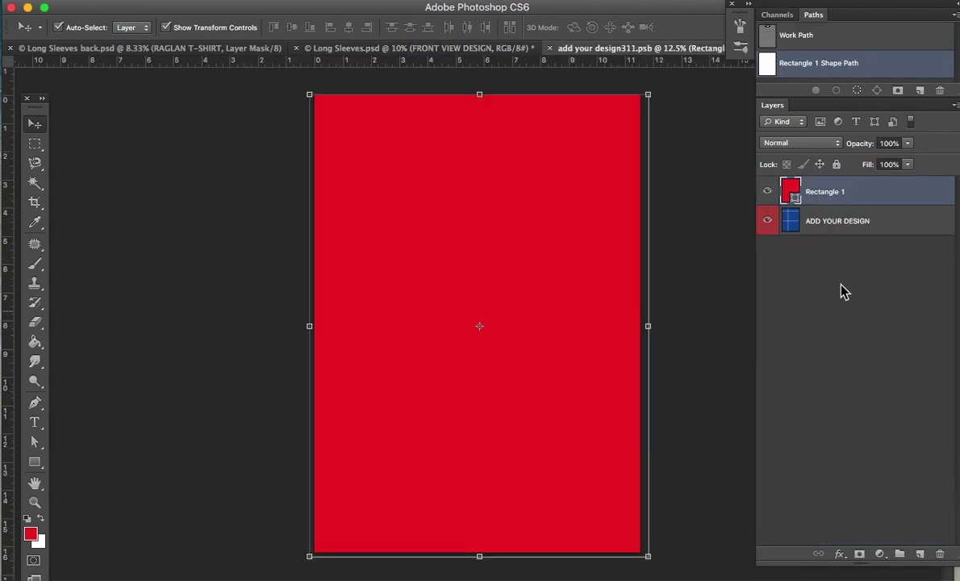
pyautogui.click(940, 553)
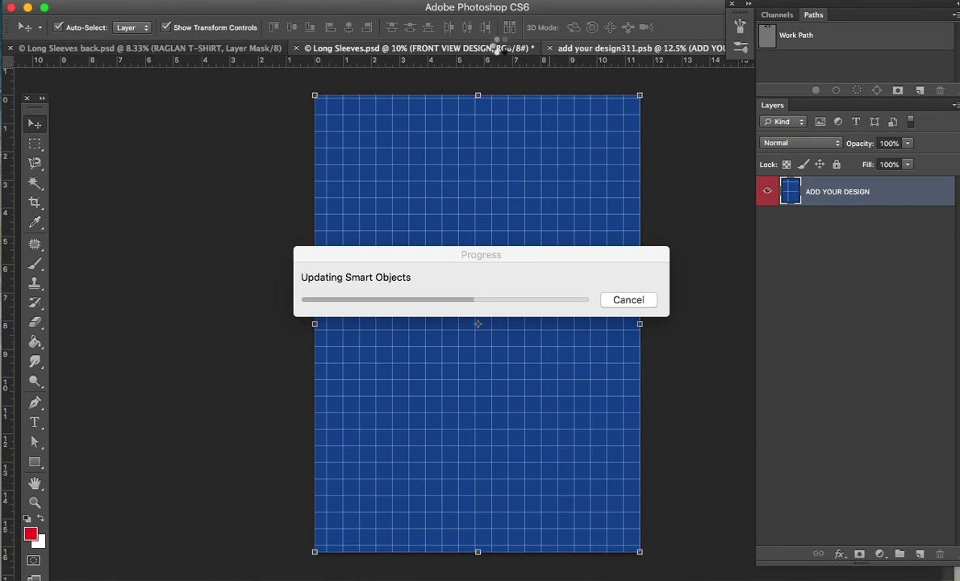
pyautogui.moveTo(495, 50); pyautogui.dragTo(431, 55)
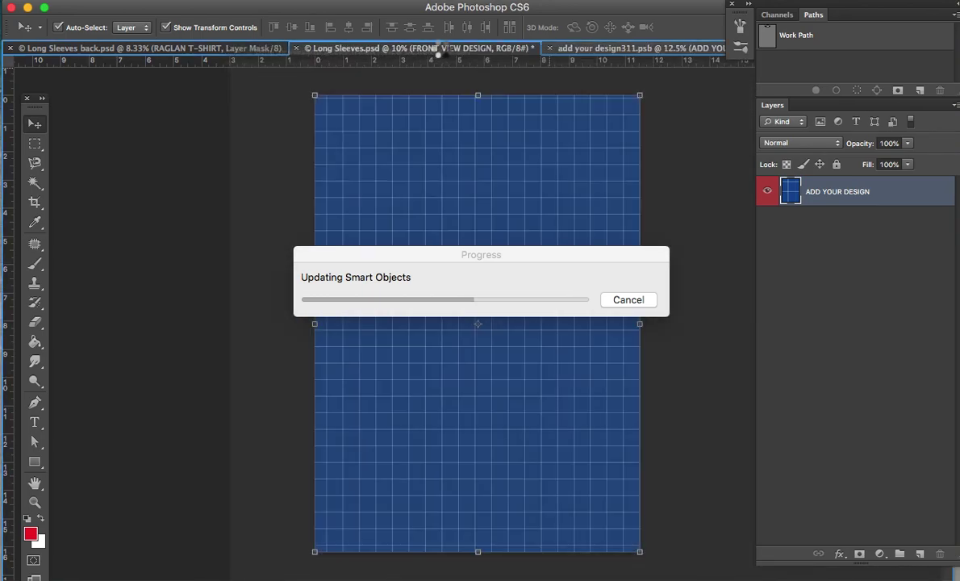
pyautogui.moveTo(430, 54); pyautogui.dragTo(437, 49)
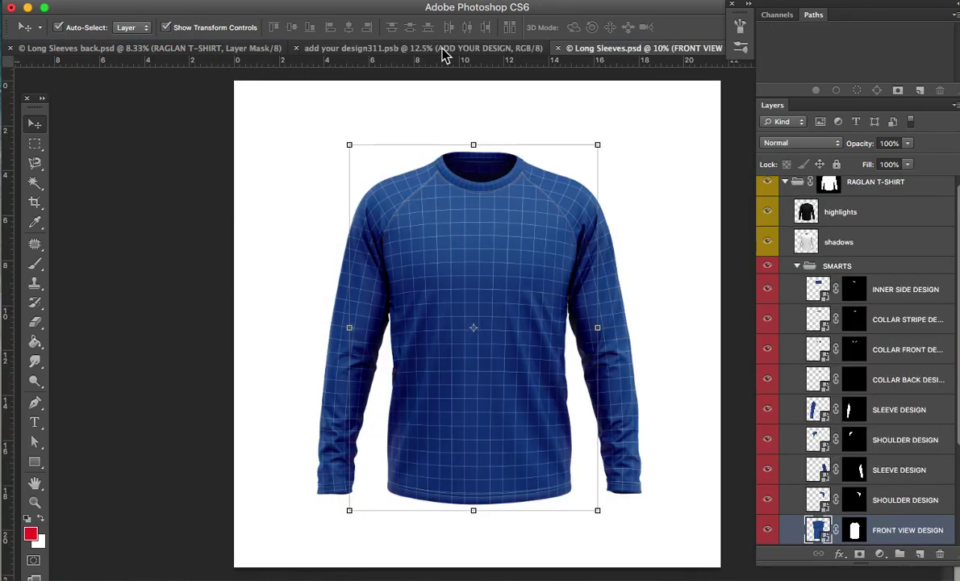
pyautogui.press('a')
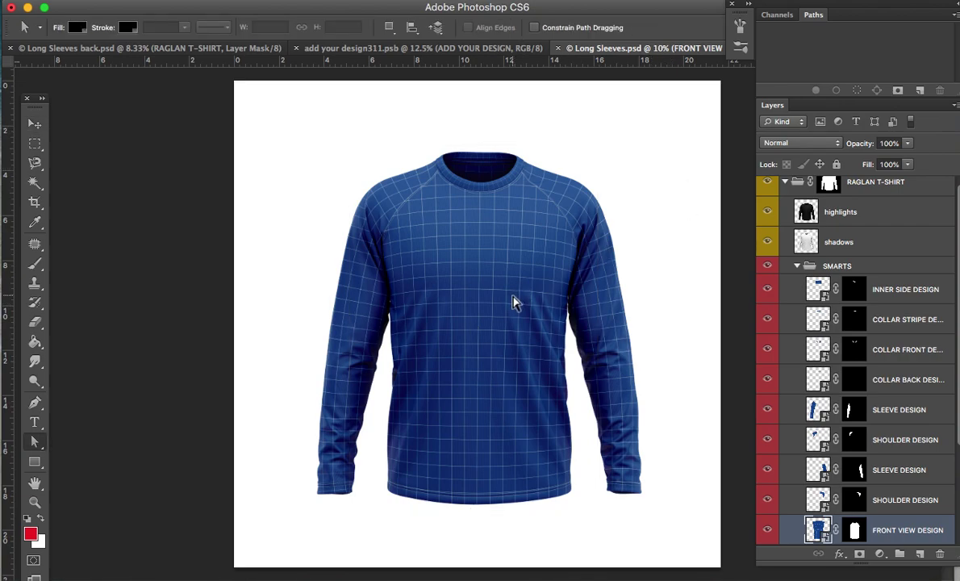
# Zoom the mockup to 12.5% and pick the Rectangle tool for red-filled shapes
pyautogui.scroll(1, 514, 303)
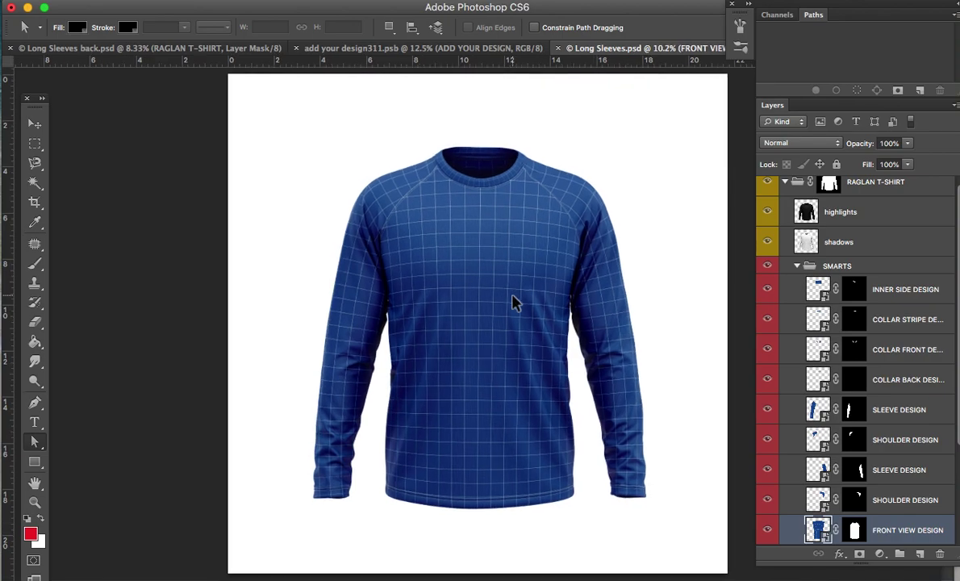
pyautogui.hotkey('ctrl', '+')
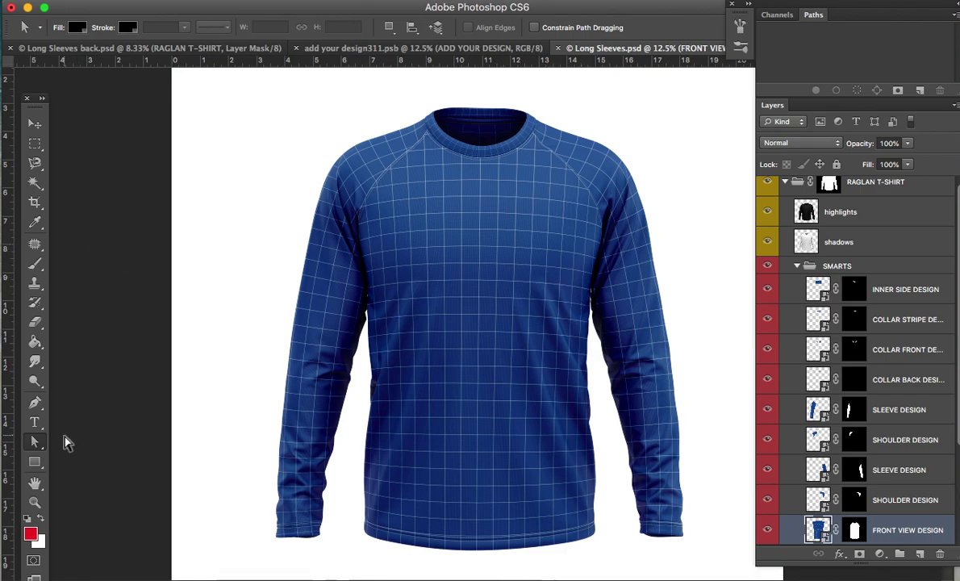
pyautogui.click(33, 466)
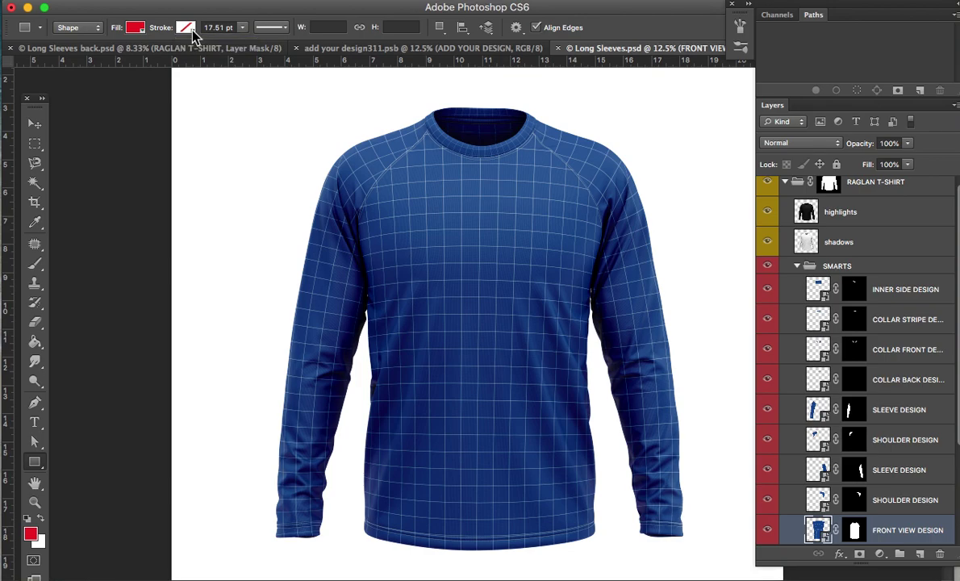
# Set the rectangle shape stroke colour to white
pyautogui.click(193, 34)
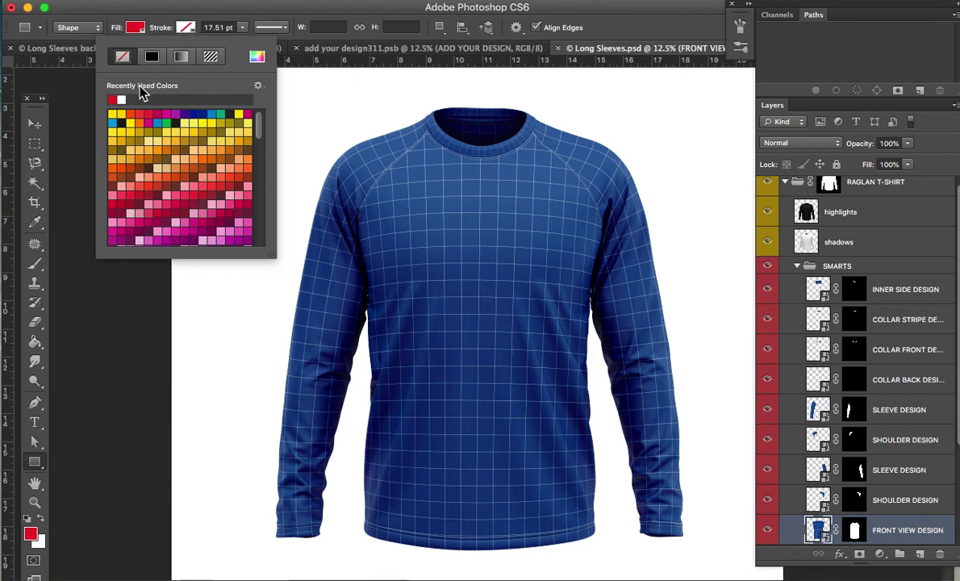
pyautogui.click(121, 99)
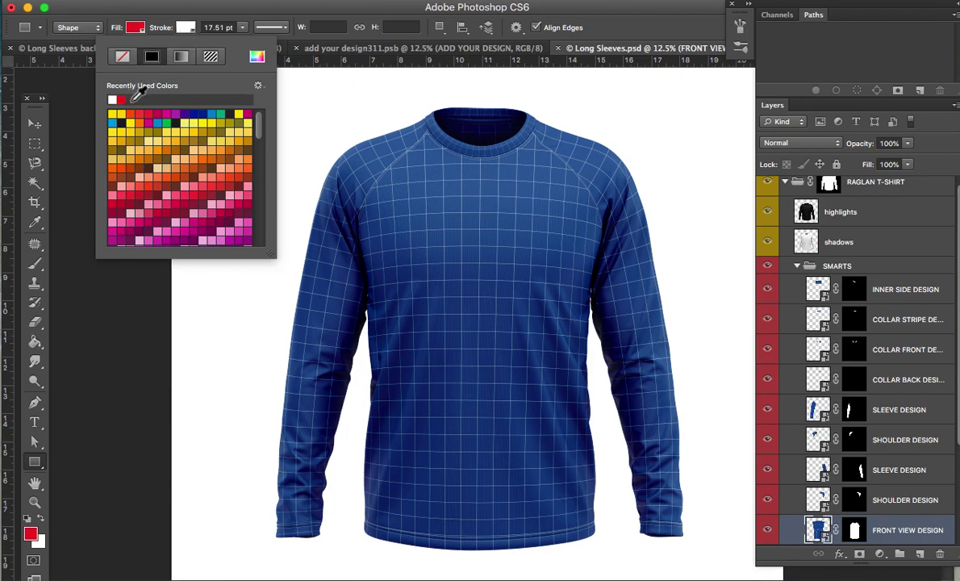
pyautogui.click(263, 10)
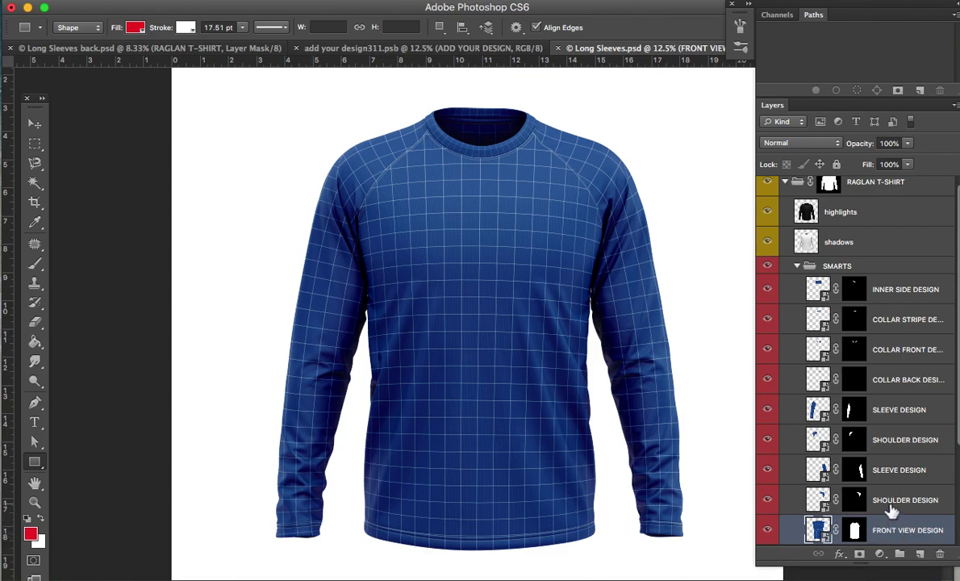
# On a new layer, draw a red rectangle from chest level past the hem and raise it in the stack
pyautogui.scroll(-1, 954, 442)
pyautogui.scroll(-5, 955, 444)
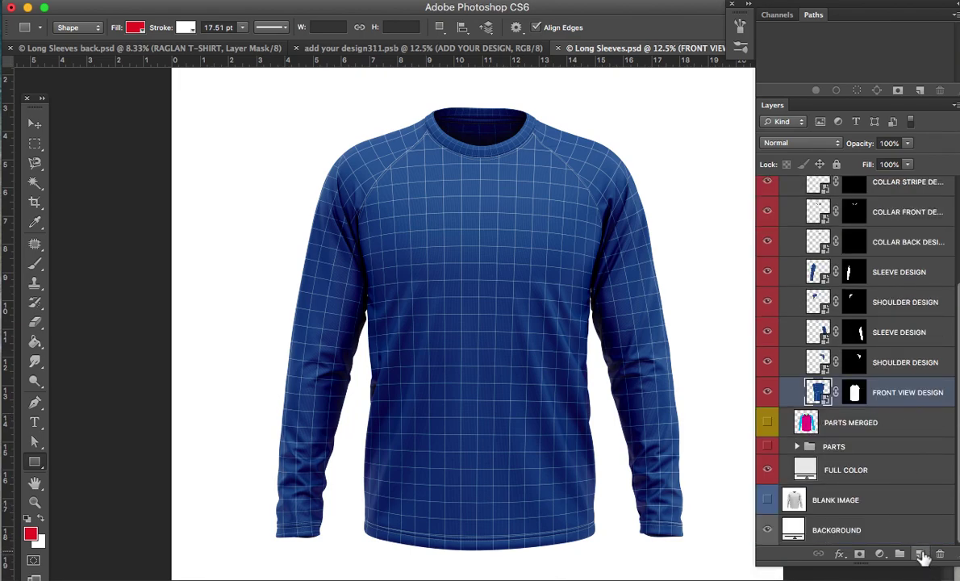
pyautogui.click(920, 554)
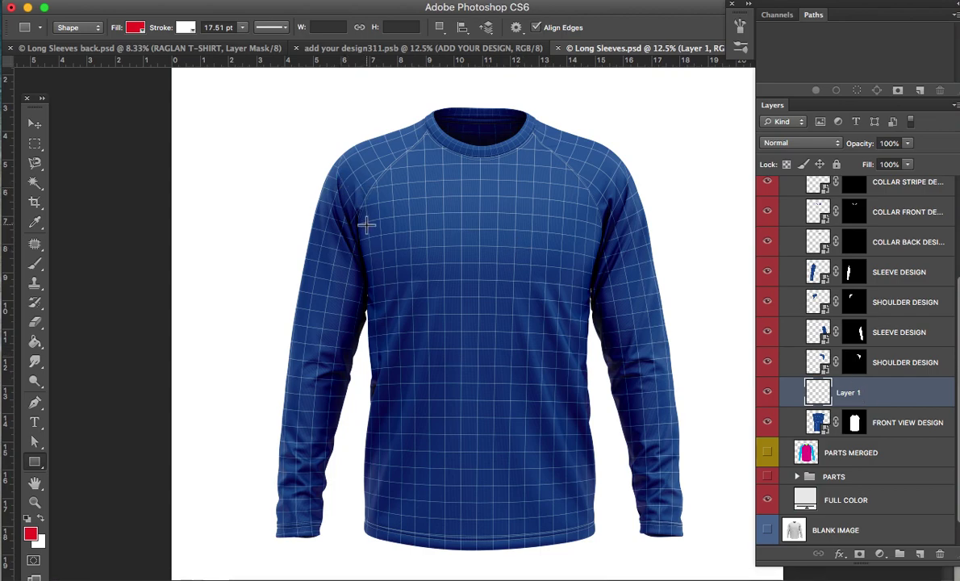
pyautogui.moveTo(349, 224)
pyautogui.mouseDown()
pyautogui.moveTo(617, 537)
pyautogui.moveTo(607, 562)
pyautogui.mouseUp()
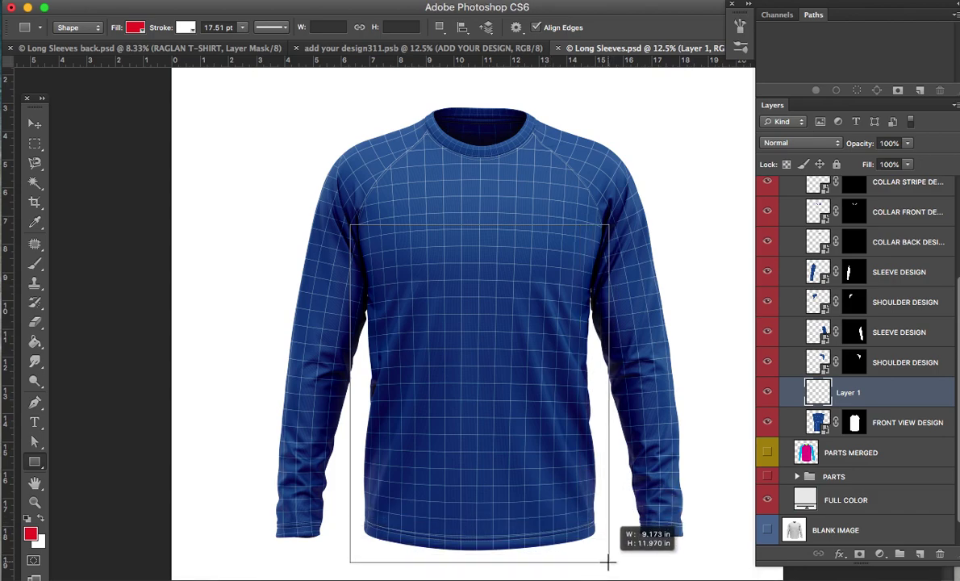
pyautogui.moveTo(608, 562); pyautogui.dragTo(607, 562)
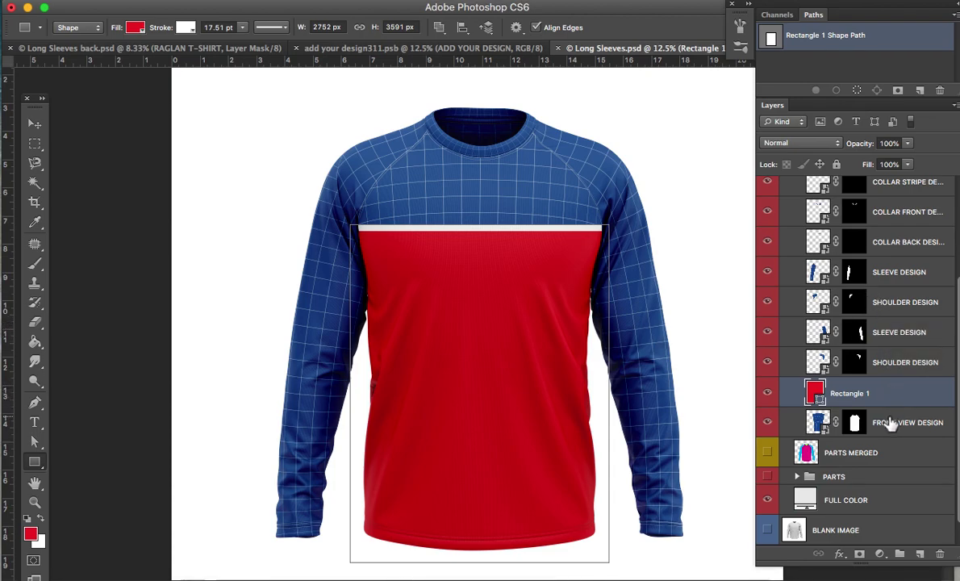
pyautogui.press('Return')
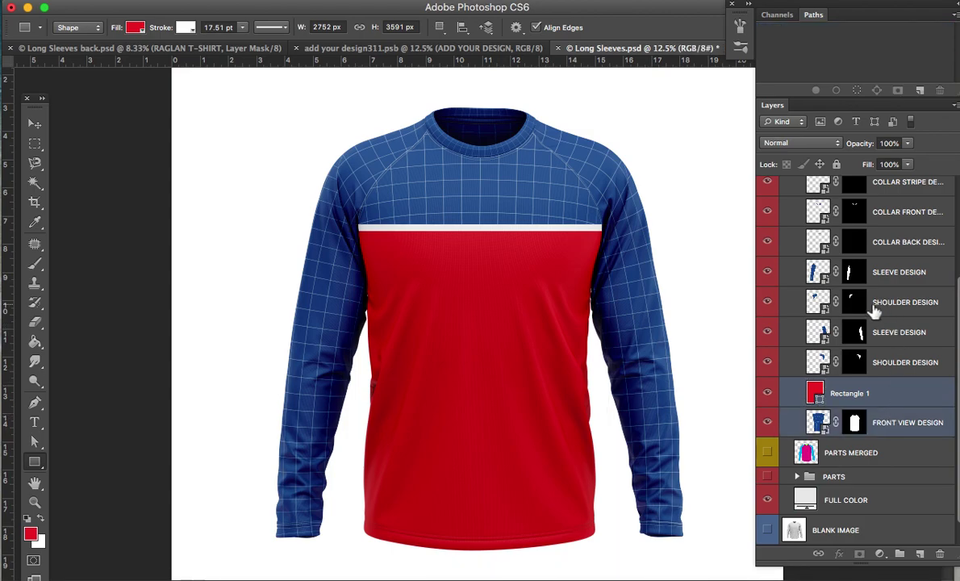
pyautogui.moveTo(891, 393); pyautogui.dragTo(888, 267)
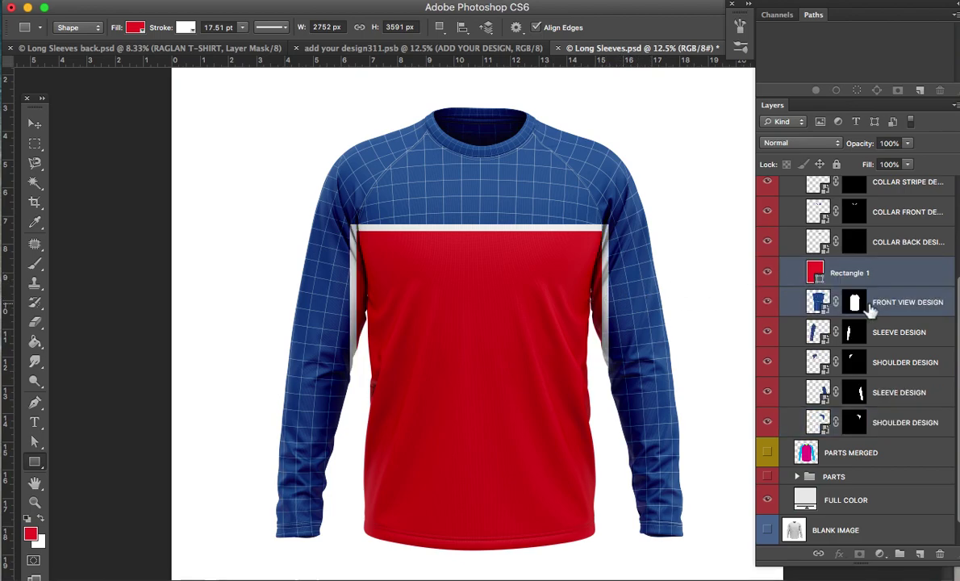
pyautogui.moveTo(896, 277); pyautogui.dragTo(889, 418)
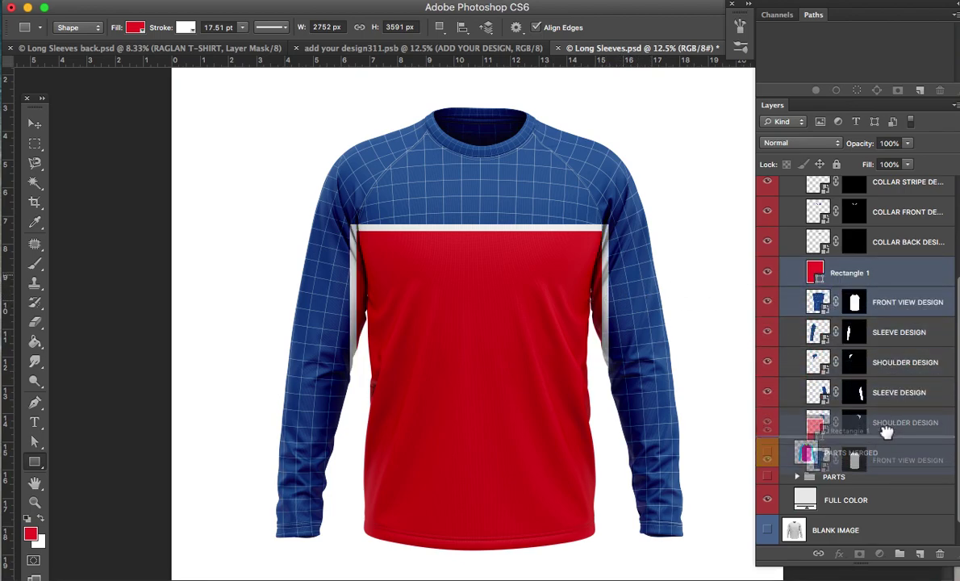
pyautogui.moveTo(889, 418); pyautogui.dragTo(855, 390)
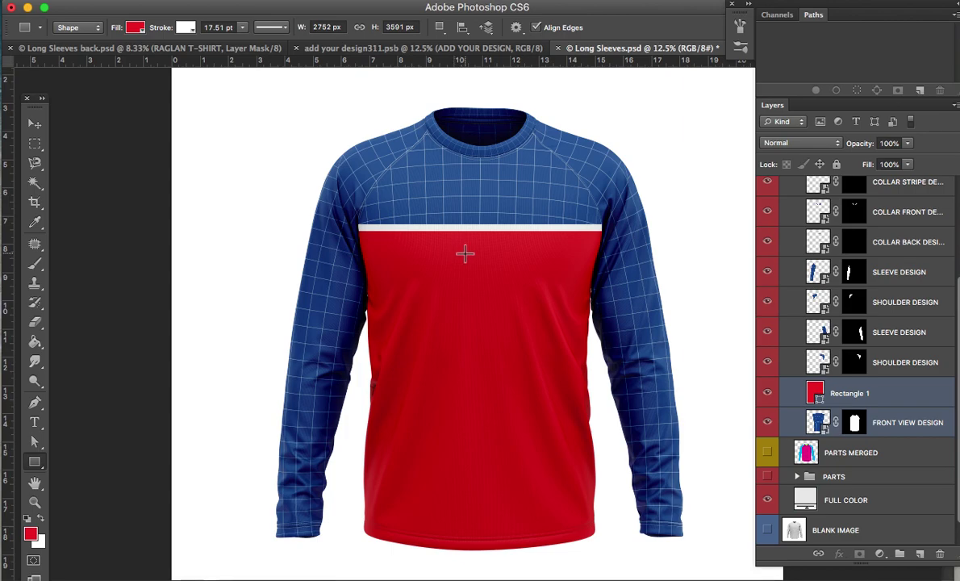
pyautogui.click(911, 393)
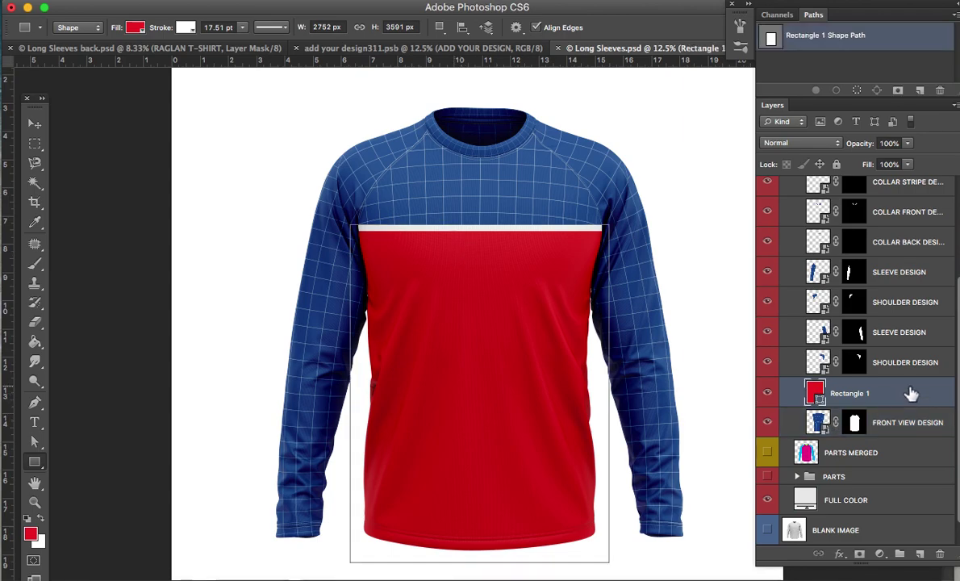
pyautogui.click(35, 123)
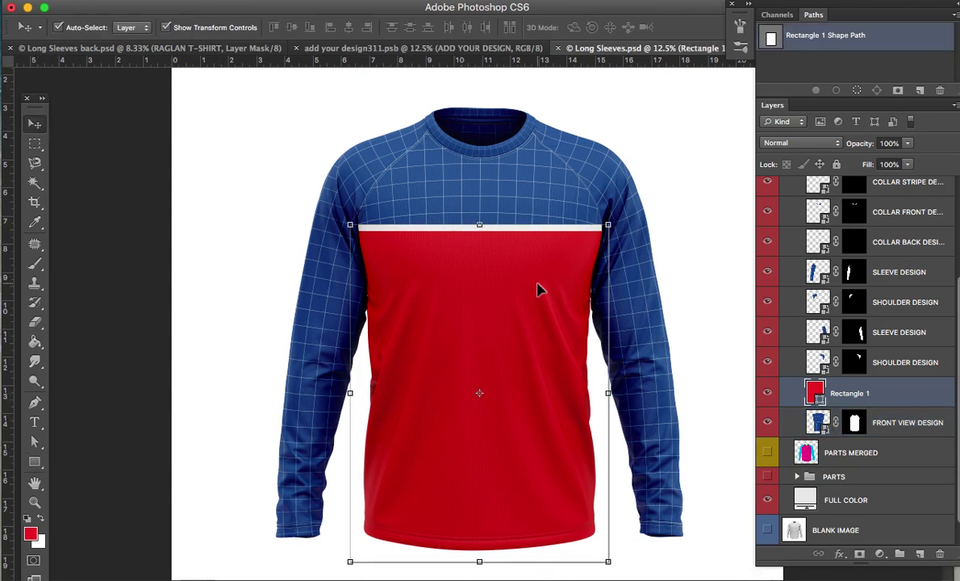
pyautogui.press('z')
pyautogui.click(483, 238)
pyautogui.click(487, 242)
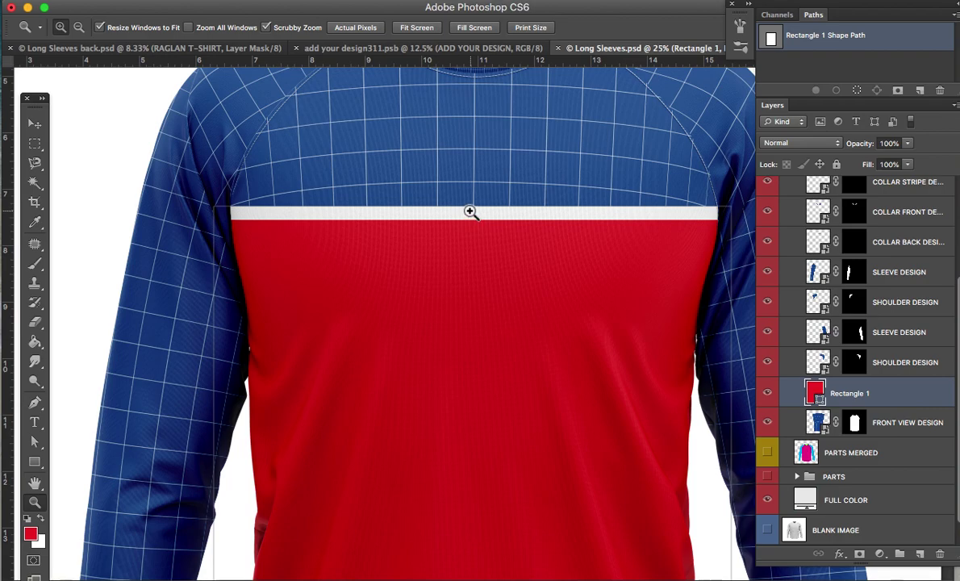
pyautogui.click(35, 123)
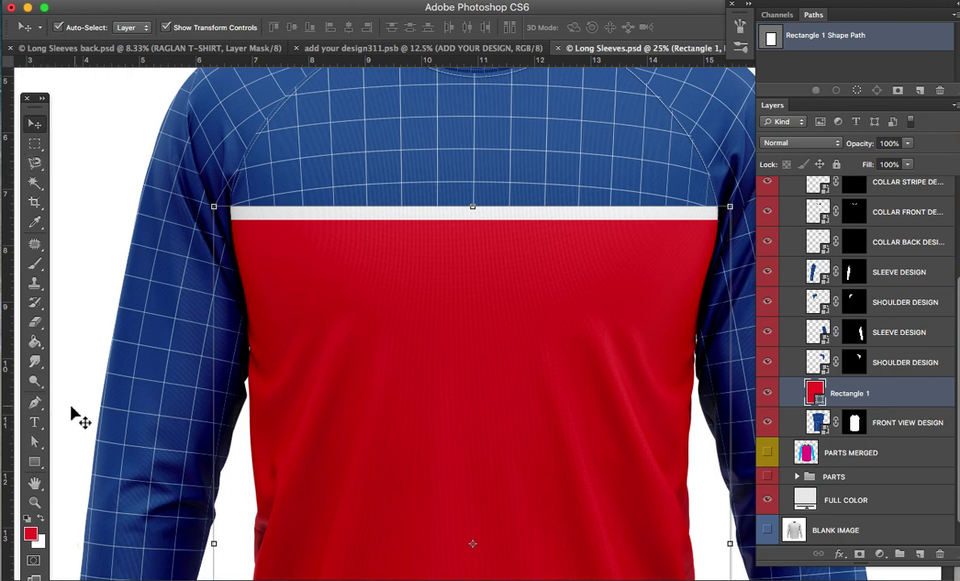
# Add an anchor point at the midpoint of the red panel's top edge
pyautogui.click(36, 403)
pyautogui.click(37, 407)
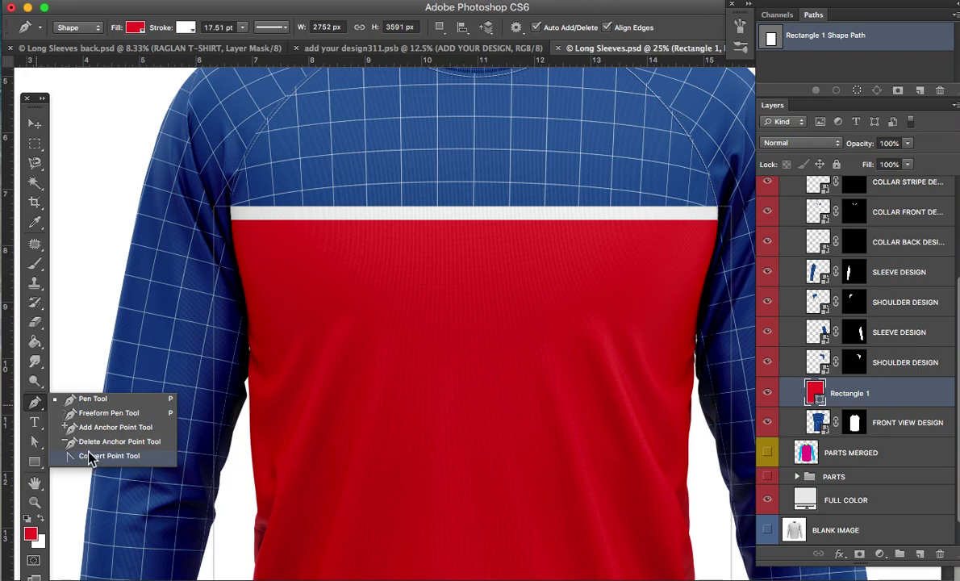
pyautogui.click(91, 428)
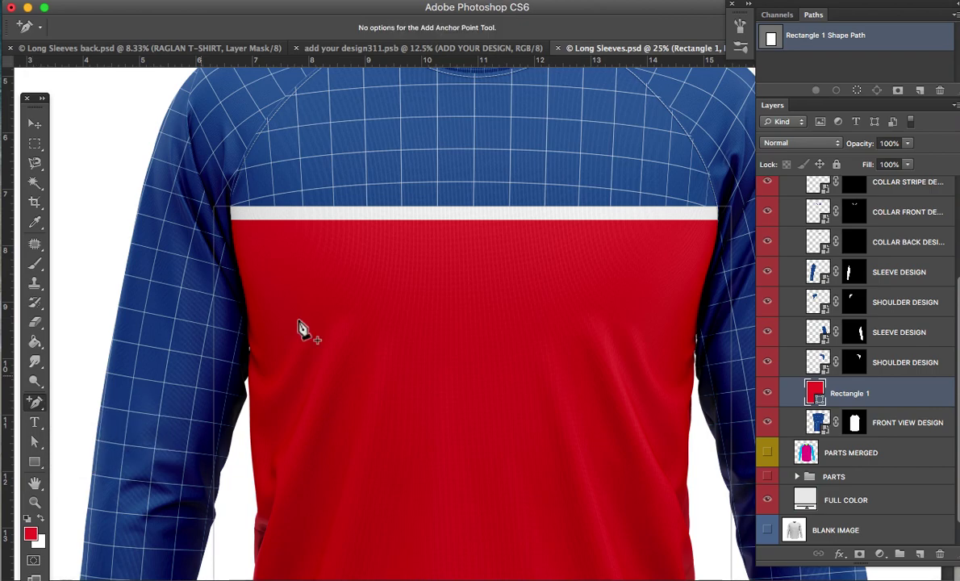
pyautogui.click(477, 207)
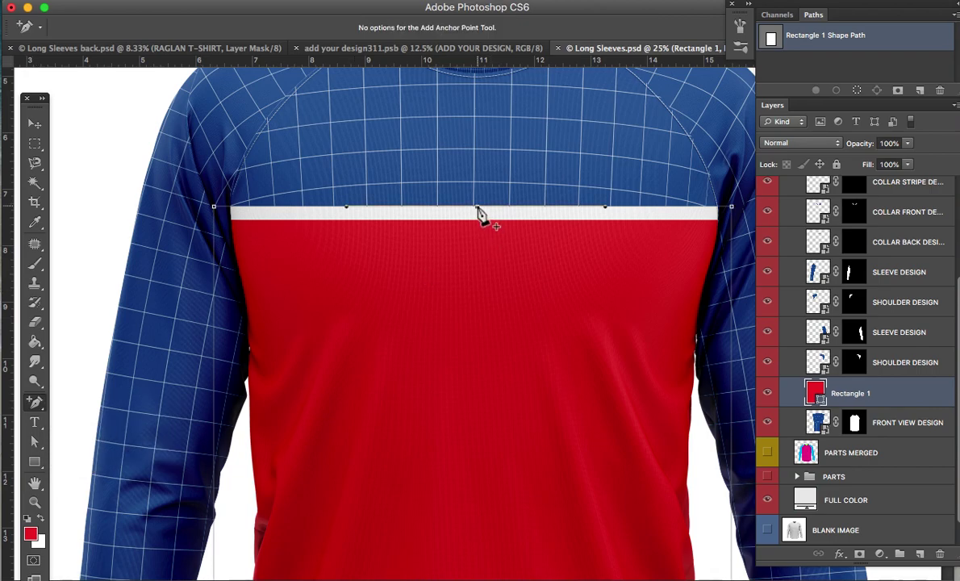
# Drag the new anchor down and collapse its handles into a sharp V at the chest centre
pyautogui.press('a')
pyautogui.moveTo(477, 208); pyautogui.dragTo(477, 243)
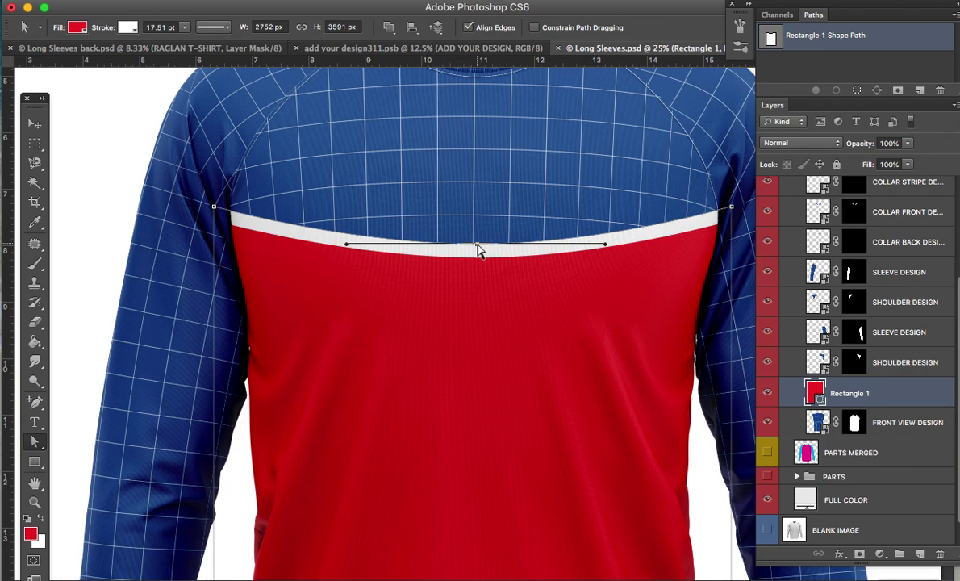
pyautogui.moveTo(476, 245); pyautogui.dragTo(476, 273)
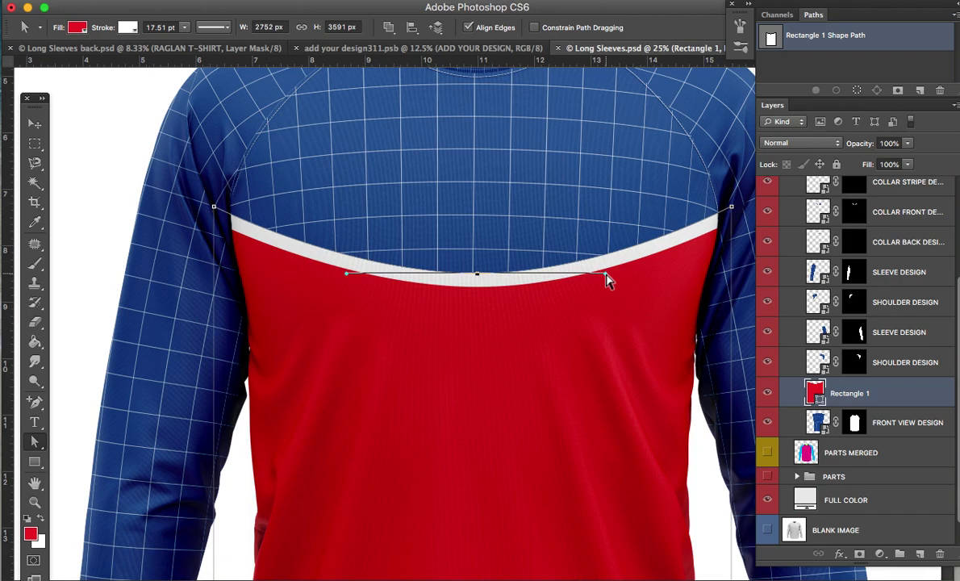
pyautogui.moveTo(608, 280); pyautogui.dragTo(476, 278)
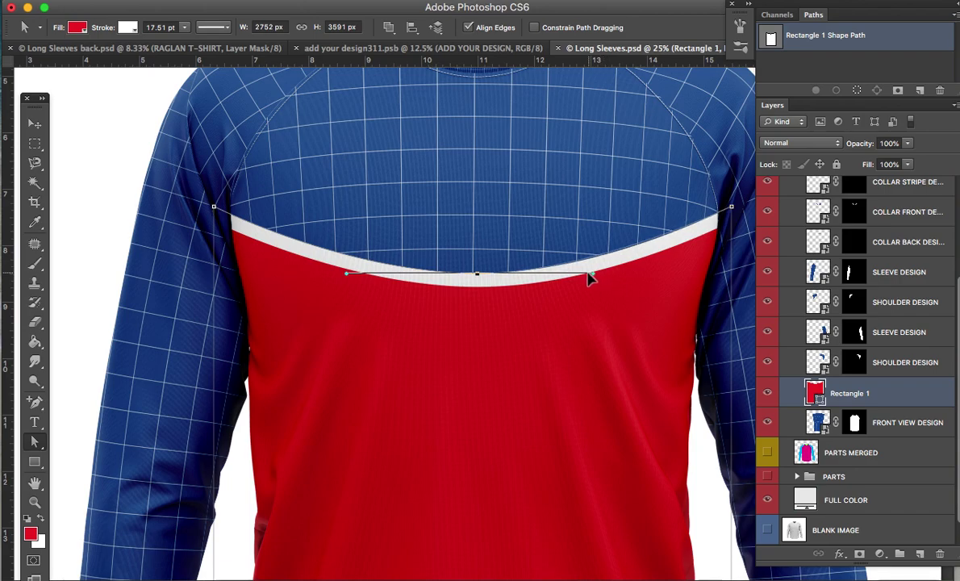
pyautogui.click(478, 277)
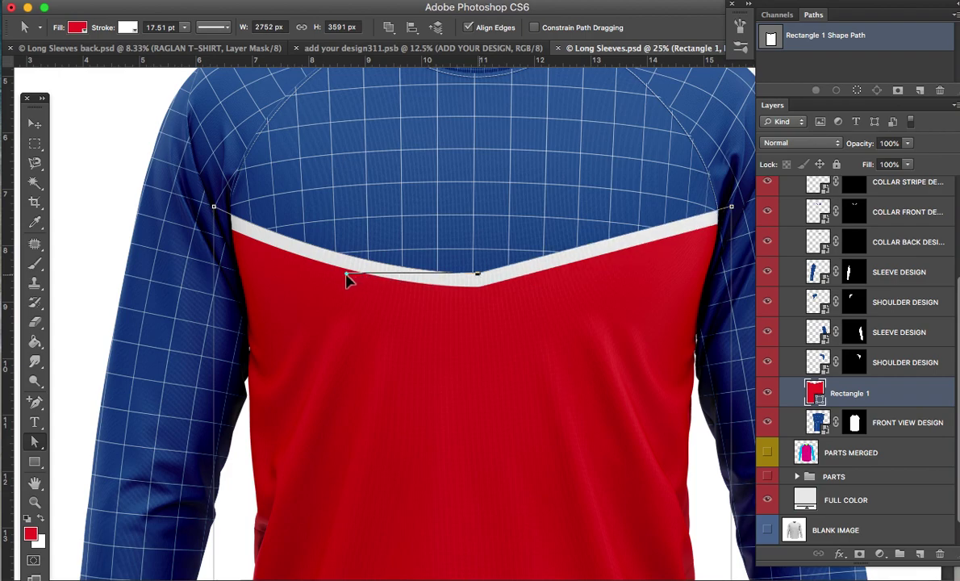
pyautogui.moveTo(347, 277); pyautogui.dragTo(418, 277)
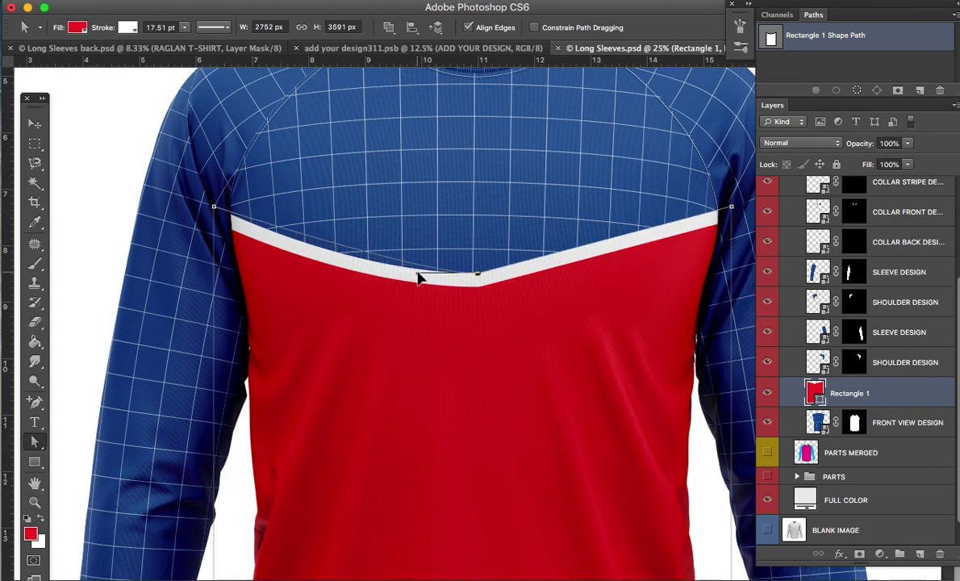
pyautogui.moveTo(420, 277); pyautogui.dragTo(474, 278)
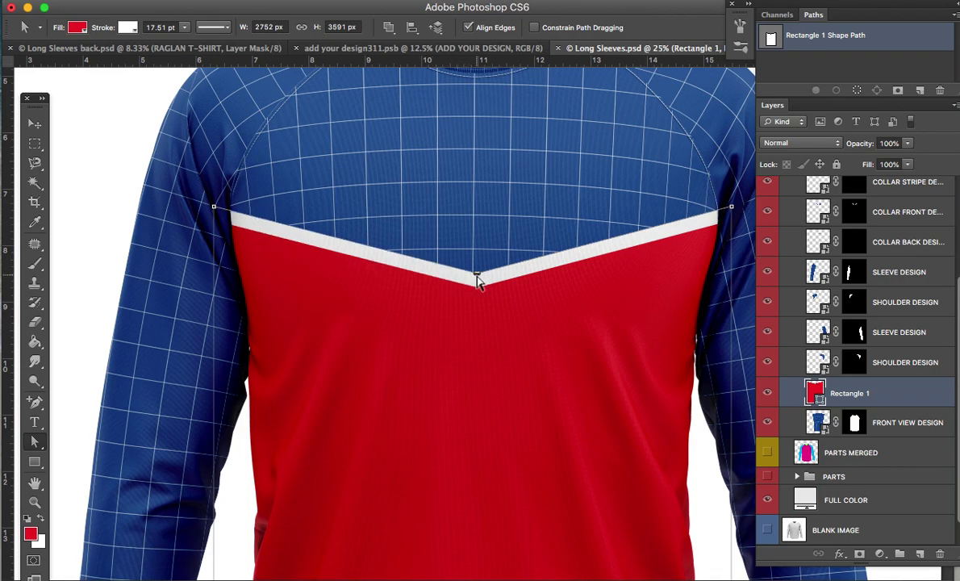
pyautogui.moveTo(476, 278); pyautogui.dragTo(476, 309)
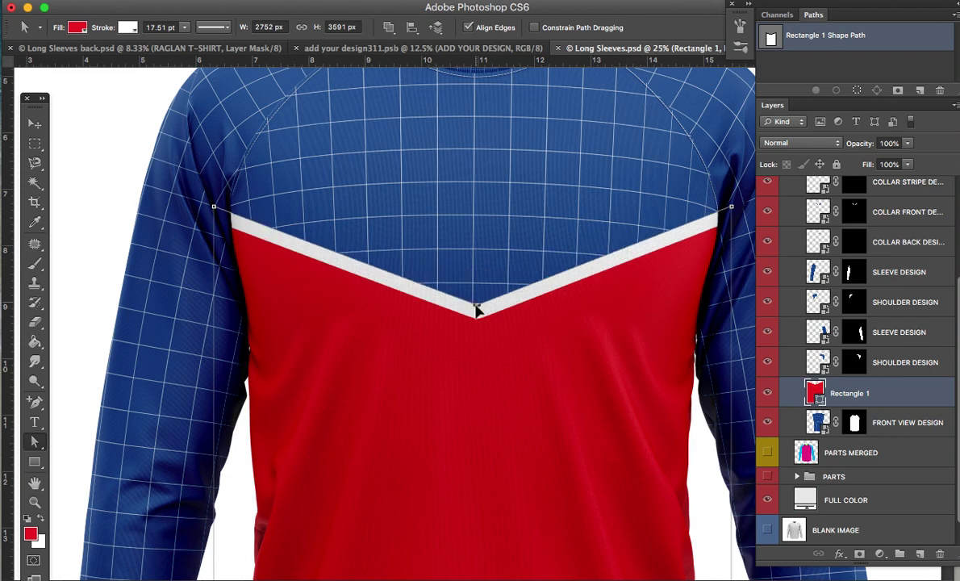
pyautogui.scroll(-1, 476, 309)
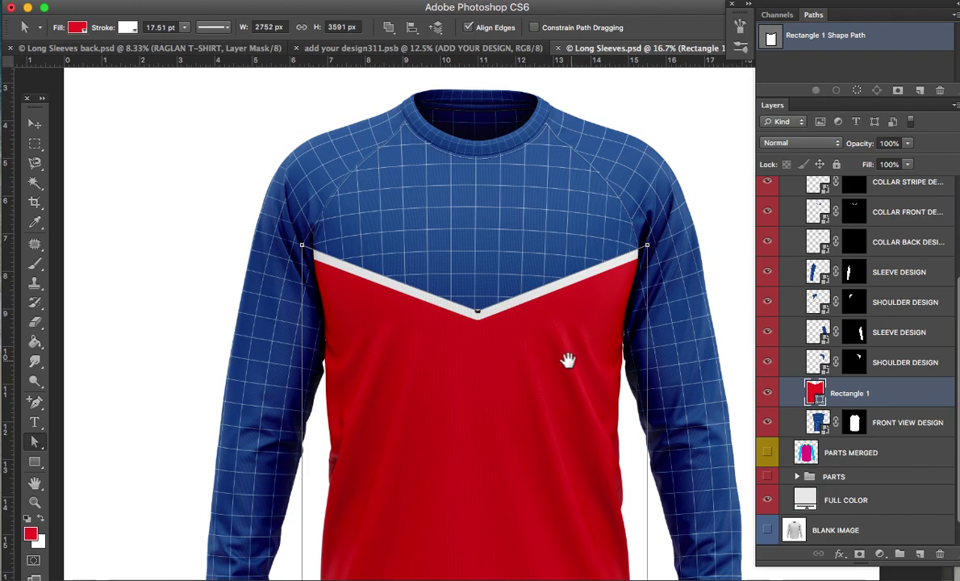
pyautogui.moveTo(568, 358); pyautogui.dragTo(527, 283)
pyautogui.press('v')
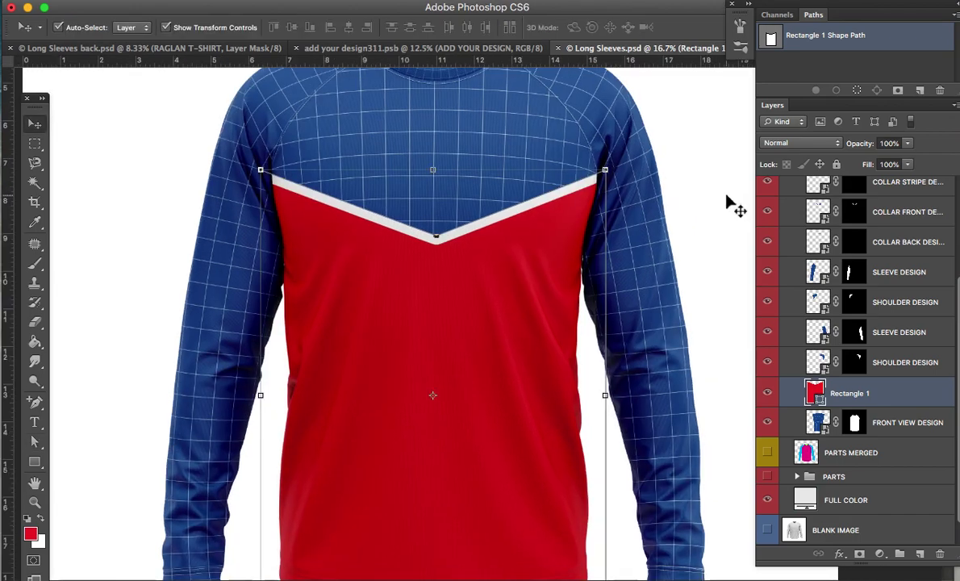
pyautogui.hotkey('alt', ',')
pyautogui.press('a')
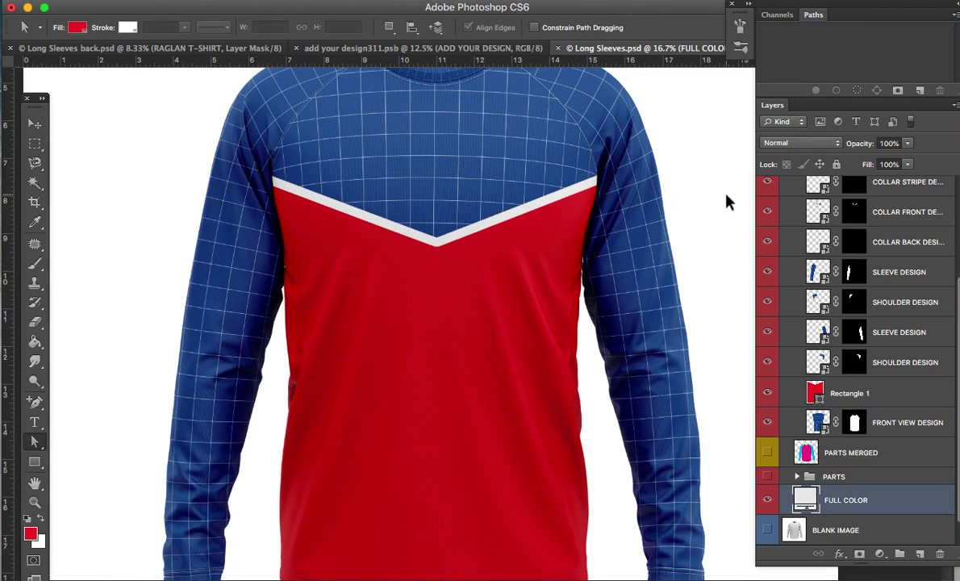
pyautogui.scroll(-1, 726, 202)
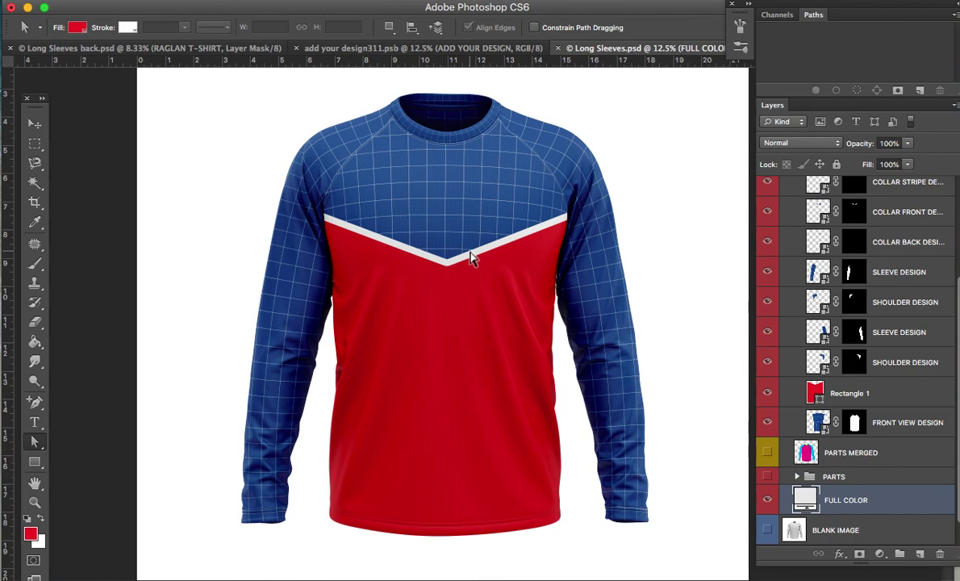
pyautogui.click(35, 461)
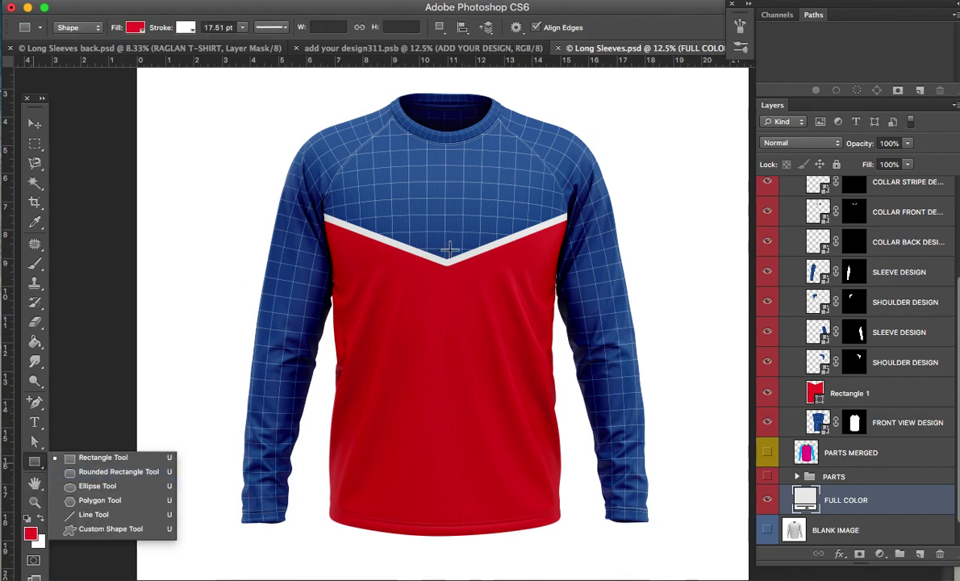
# Draw Rectangle 2 over the upper chest and stack it above Rectangle 1
pyautogui.click(105, 458)
pyautogui.moveTo(329, 111)
pyautogui.mouseDown()
pyautogui.moveTo(572, 287)
pyautogui.moveTo(559, 290)
pyautogui.mouseUp()
pyautogui.moveTo(888, 500)
pyautogui.mouseDown()
pyautogui.moveTo(877, 381)
pyautogui.moveTo(879, 389)
pyautogui.mouseUp()
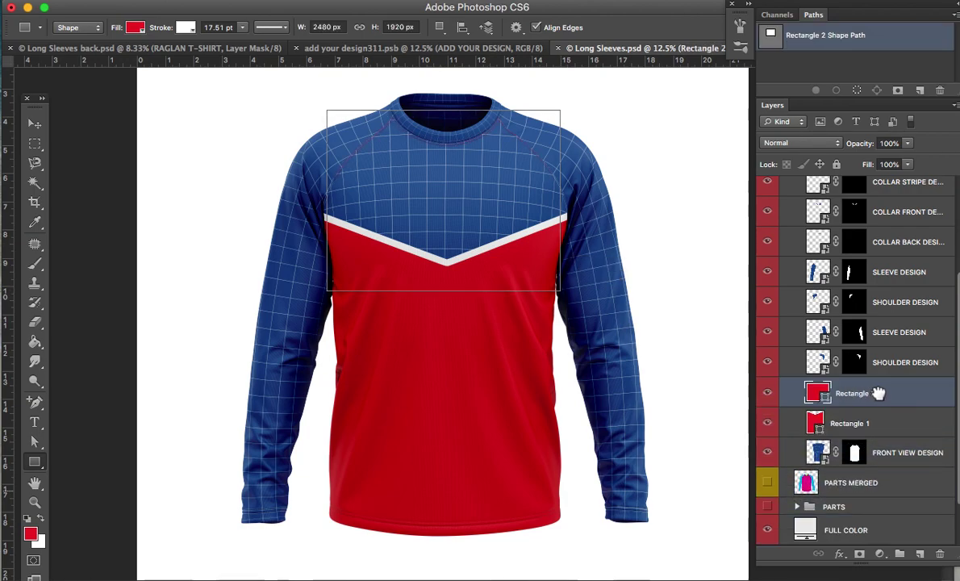
# Widen Rectangle 2 across the chest and set its bottom edge just above the V
pyautogui.press('v')
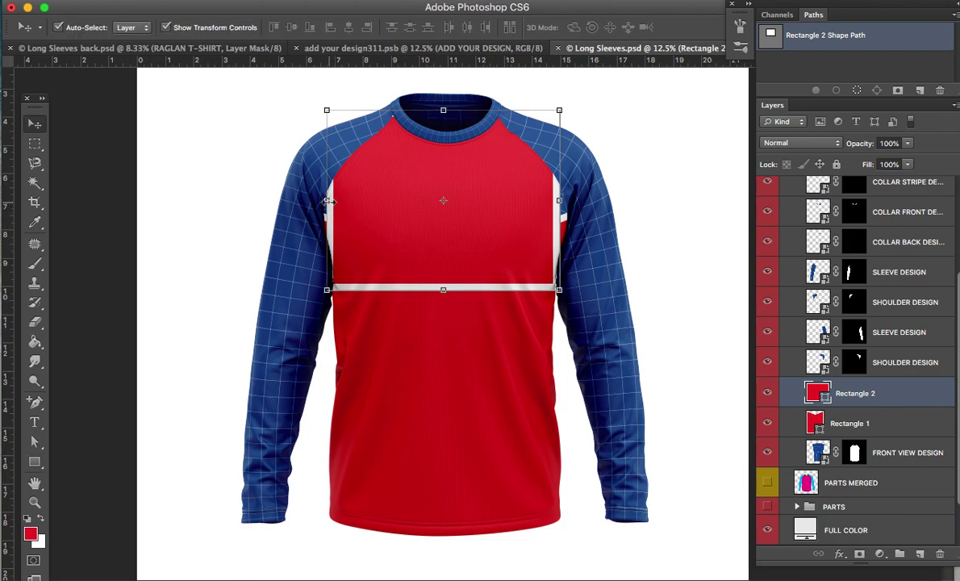
pyautogui.moveTo(327, 201); pyautogui.dragTo(299, 200)
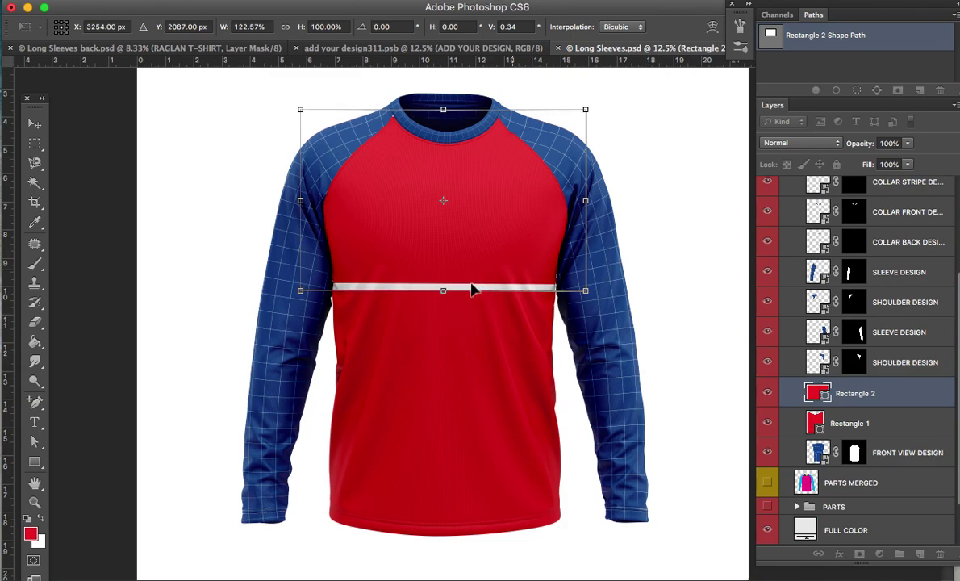
pyautogui.moveTo(445, 291); pyautogui.dragTo(451, 234)
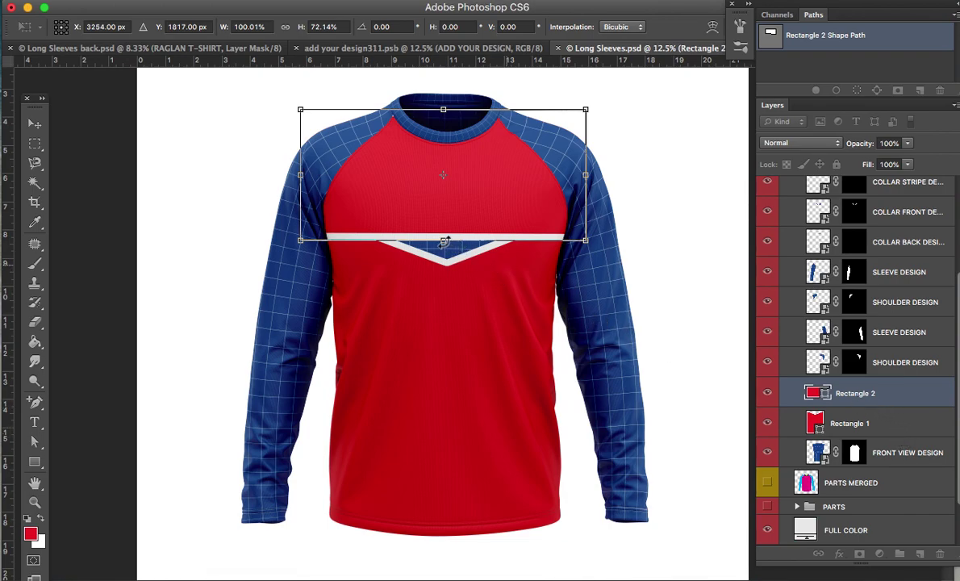
pyautogui.moveTo(444, 241); pyautogui.dragTo(443, 283)
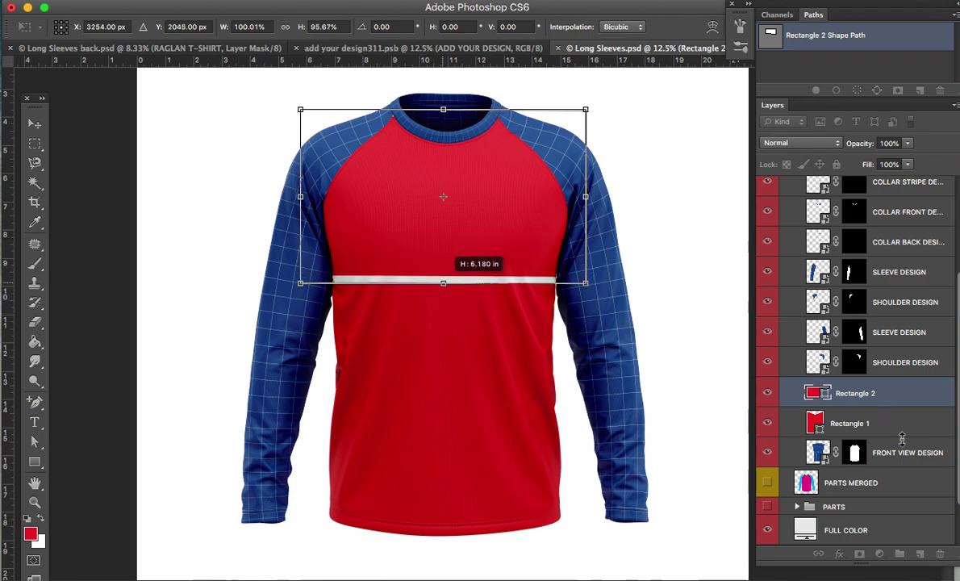
pyautogui.press('Return')
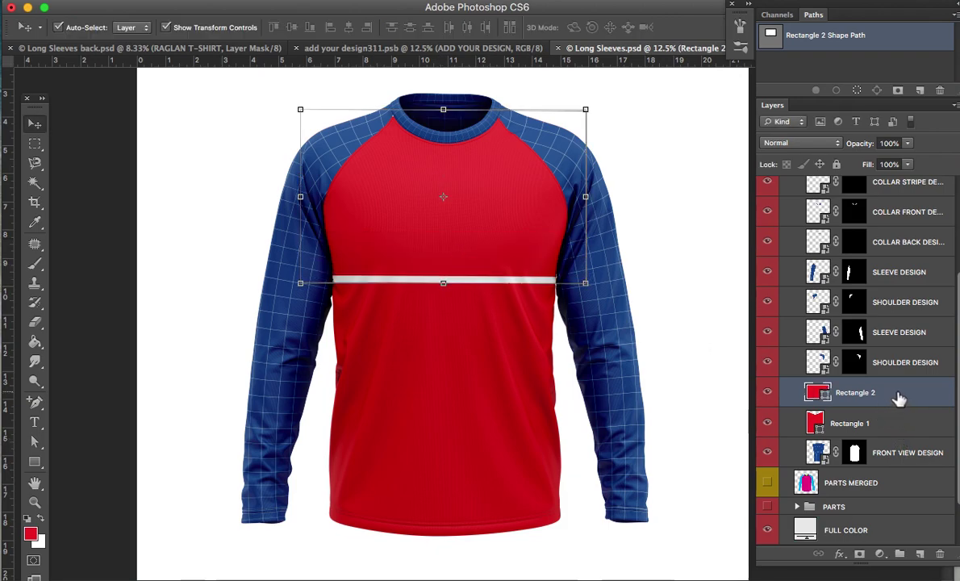
pyautogui.doubleClick(879, 395)
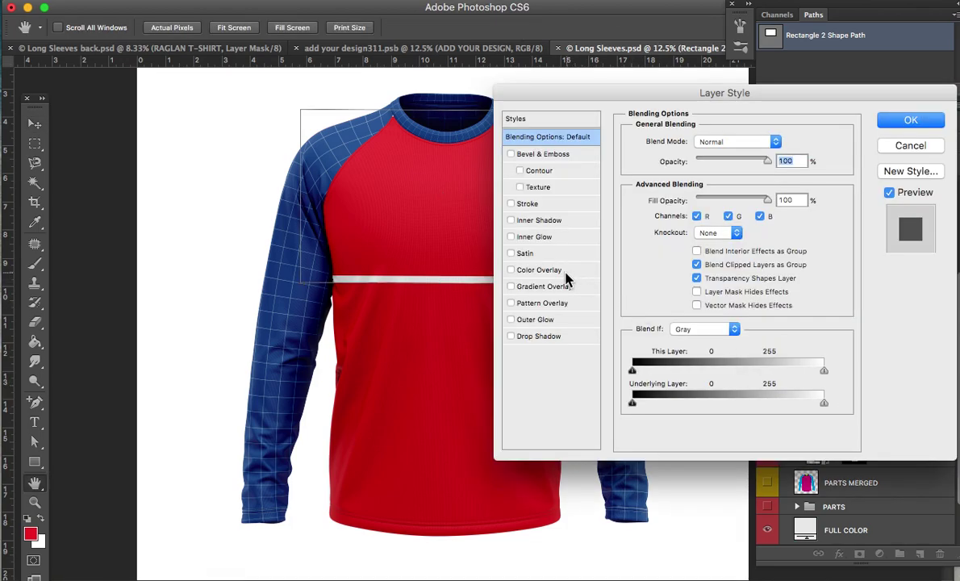
# Give Rectangle 2 a Pattern Overlay using the blue star pattern instead of a colour overlay
pyautogui.click(538, 269)
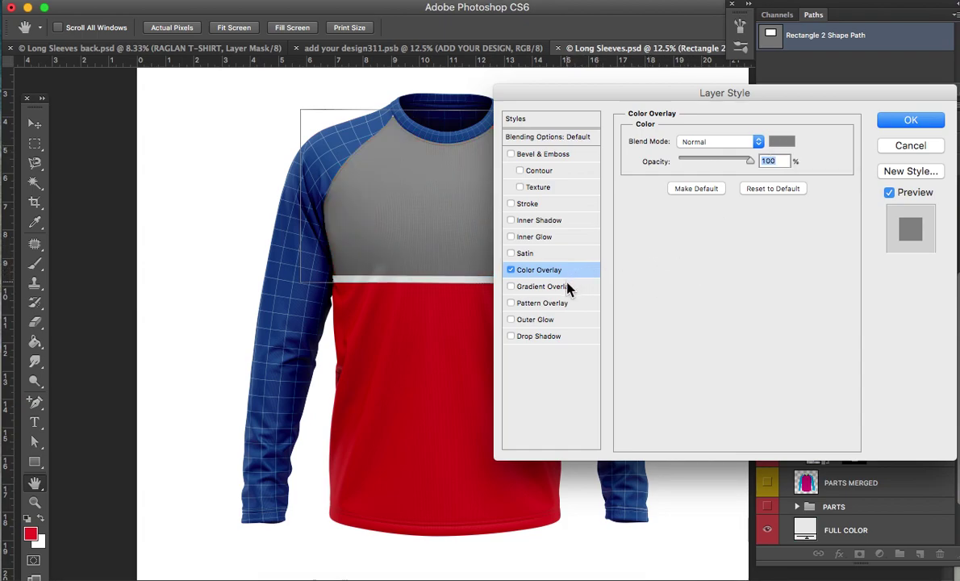
pyautogui.click(509, 270)
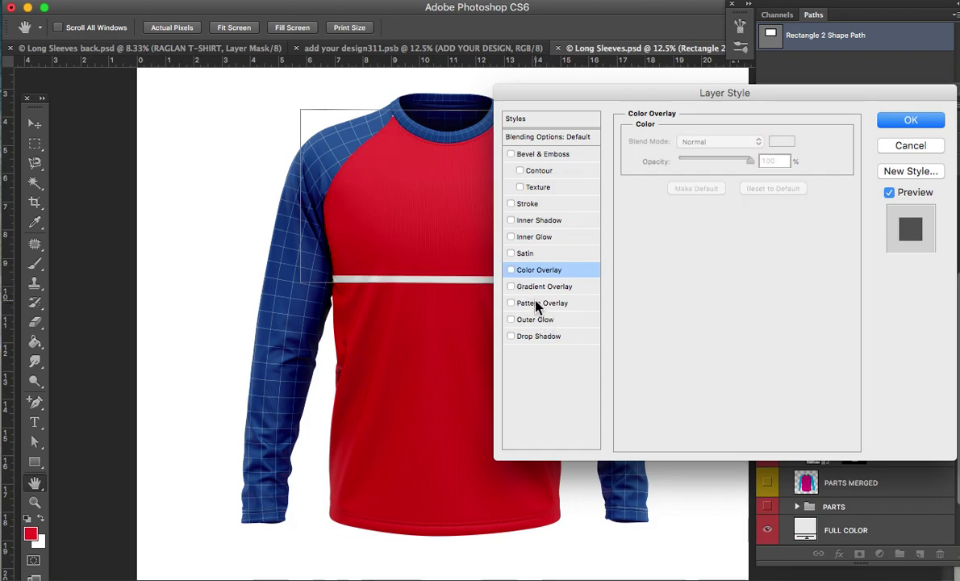
pyautogui.click(509, 303)
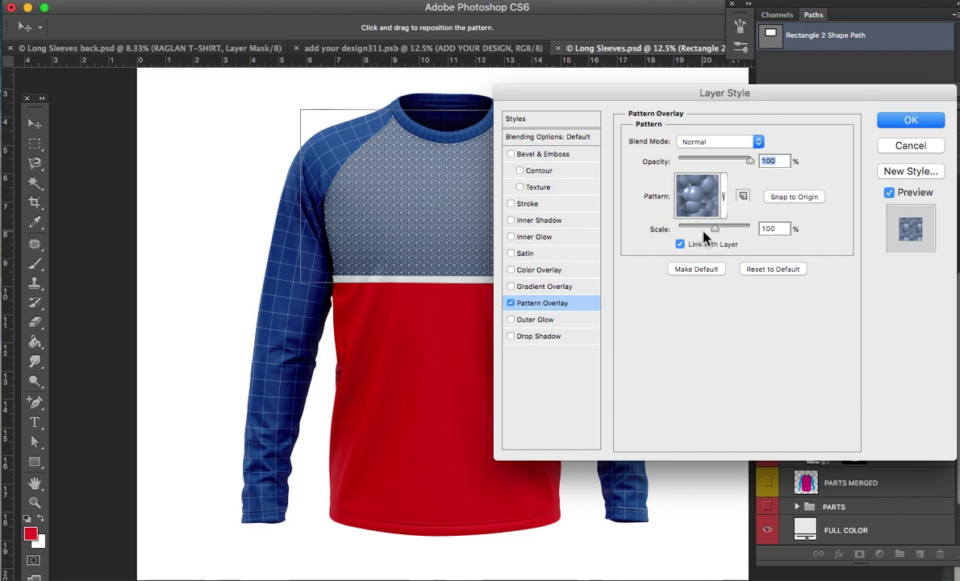
pyautogui.click(723, 201)
pyautogui.scroll(-3, 764, 279)
pyautogui.scroll(-2, 764, 279)
pyautogui.scroll(-3, 764, 276)
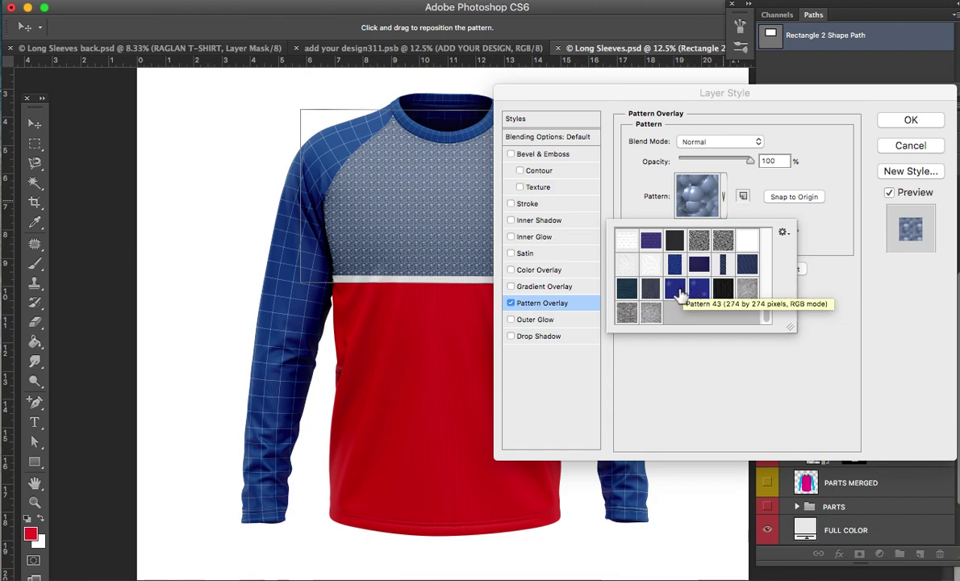
pyautogui.click(698, 288)
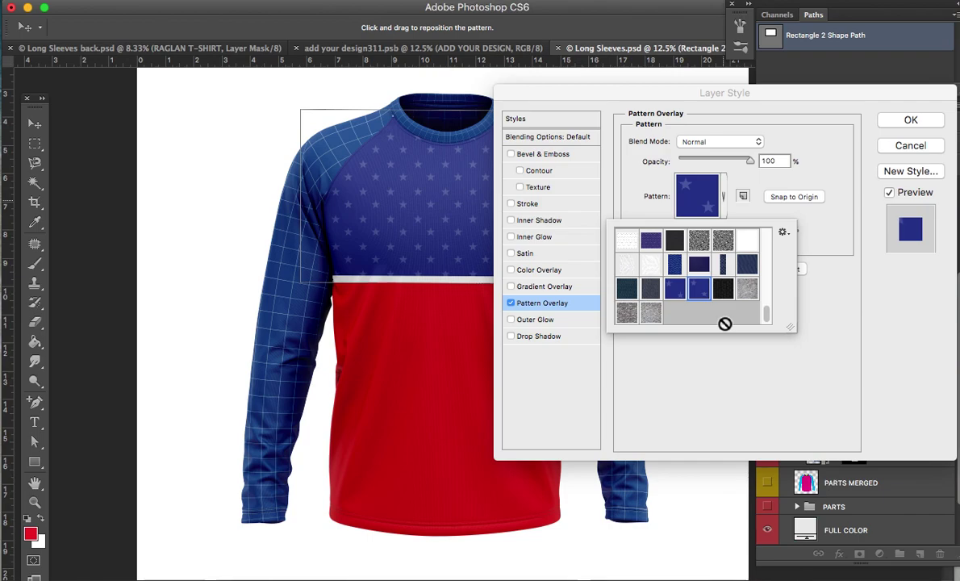
pyautogui.click(806, 290)
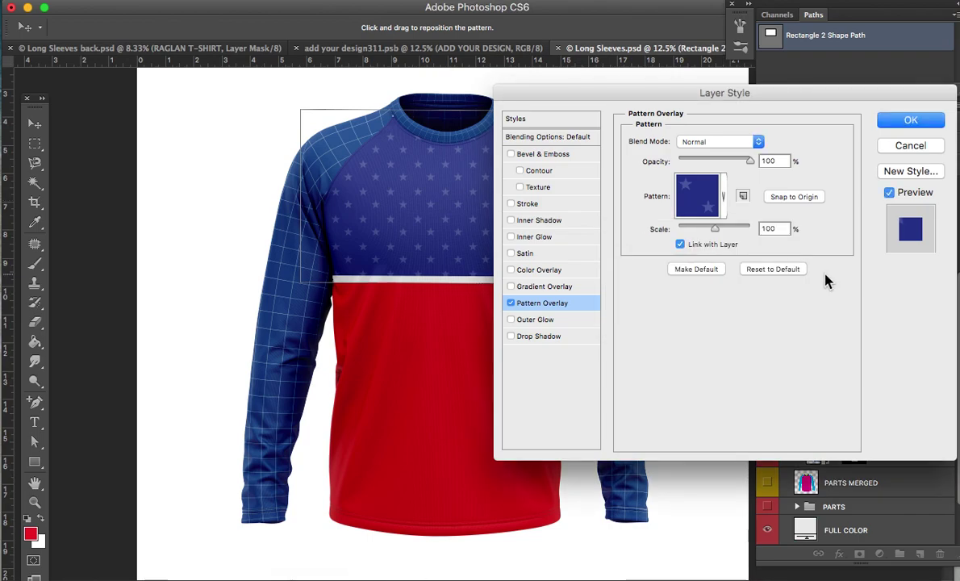
# Set the star pattern scale to 149% and confirm the layer style
pyautogui.click(726, 229)
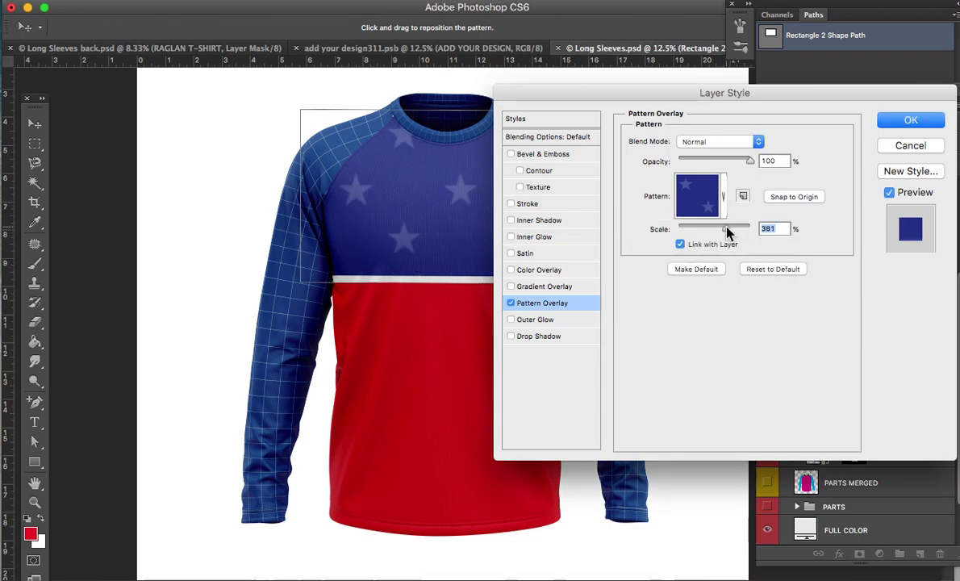
pyautogui.moveTo(718, 232); pyautogui.dragTo(723, 233)
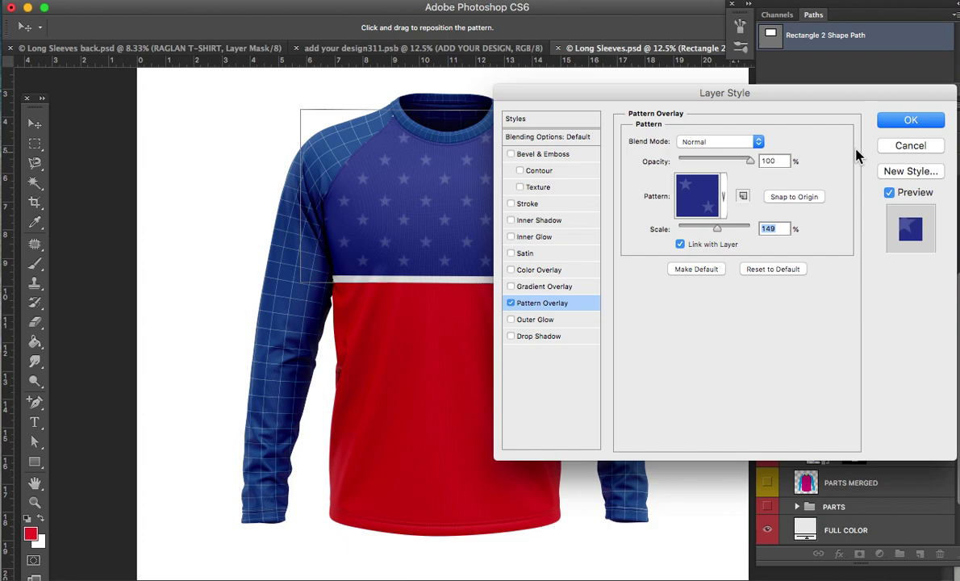
pyautogui.click(905, 121)
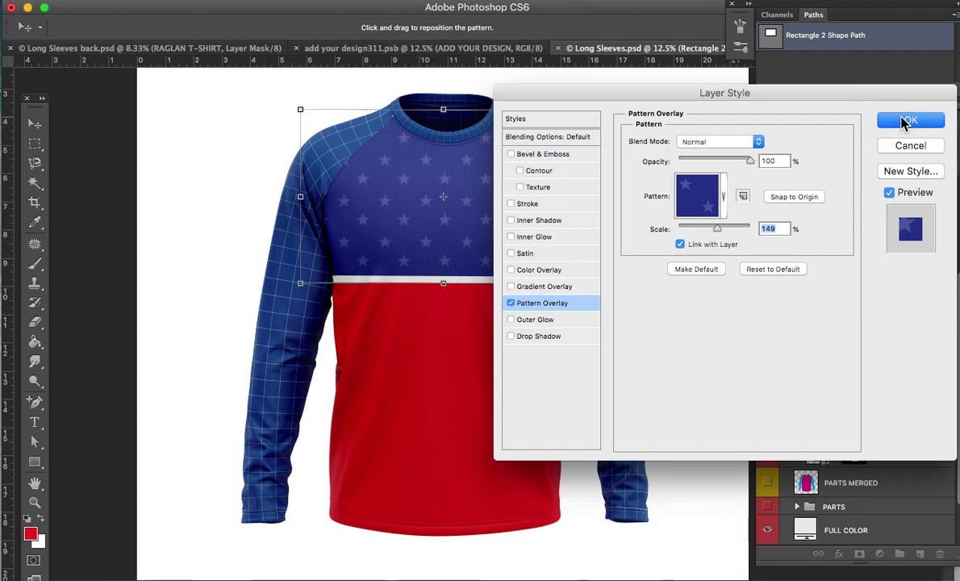
pyautogui.click(905, 121)
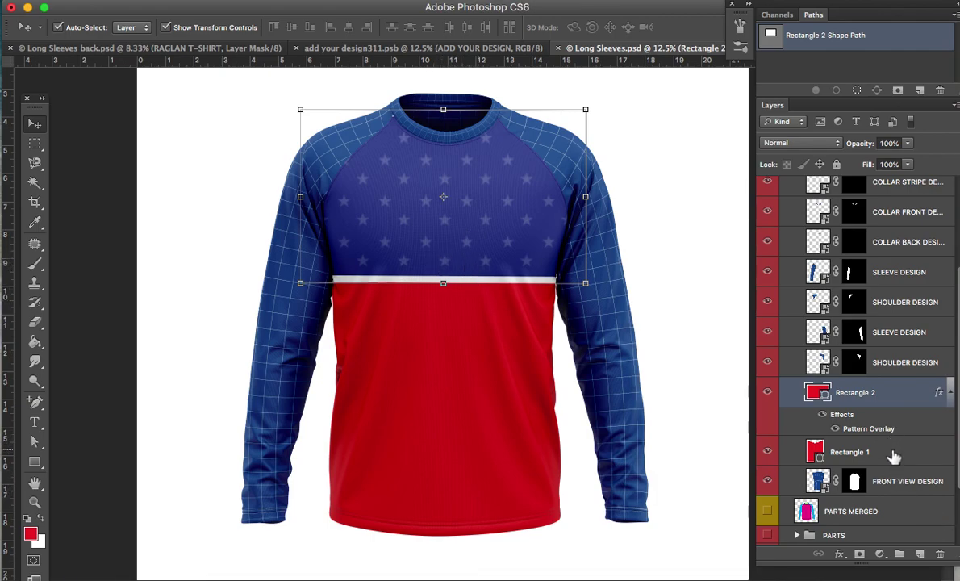
# Put the red body Rectangle 1 above Rectangle 2 and lower its top edge to reveal the white V stripe
pyautogui.click(891, 454)
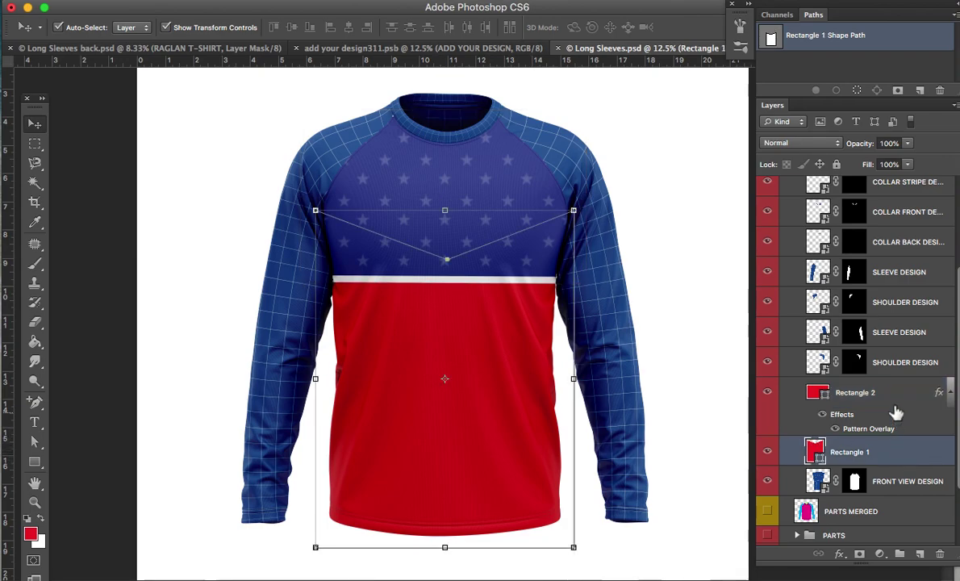
pyautogui.moveTo(897, 450)
pyautogui.mouseDown()
pyautogui.moveTo(897, 381)
pyautogui.moveTo(899, 388)
pyautogui.mouseUp()
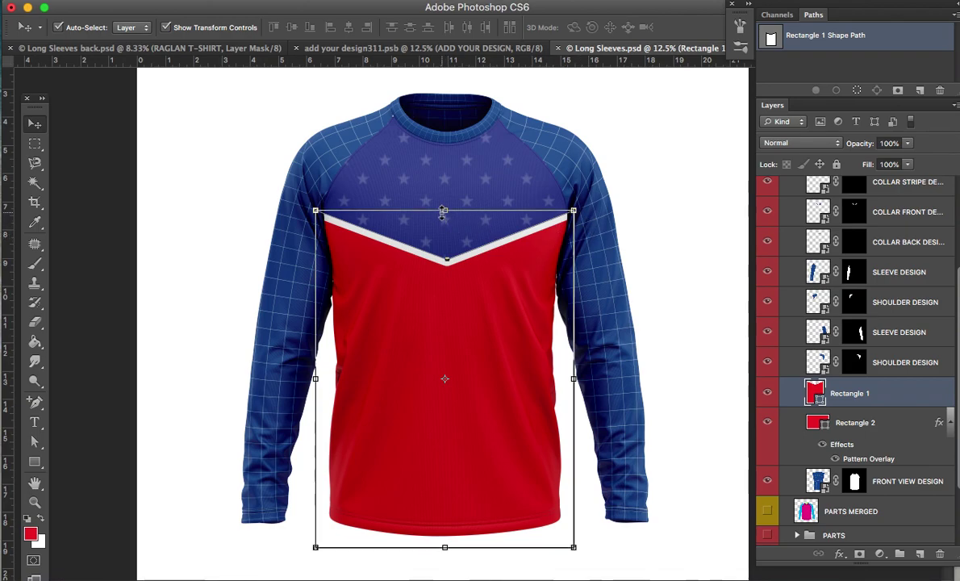
pyautogui.moveTo(443, 211); pyautogui.dragTo(444, 228)
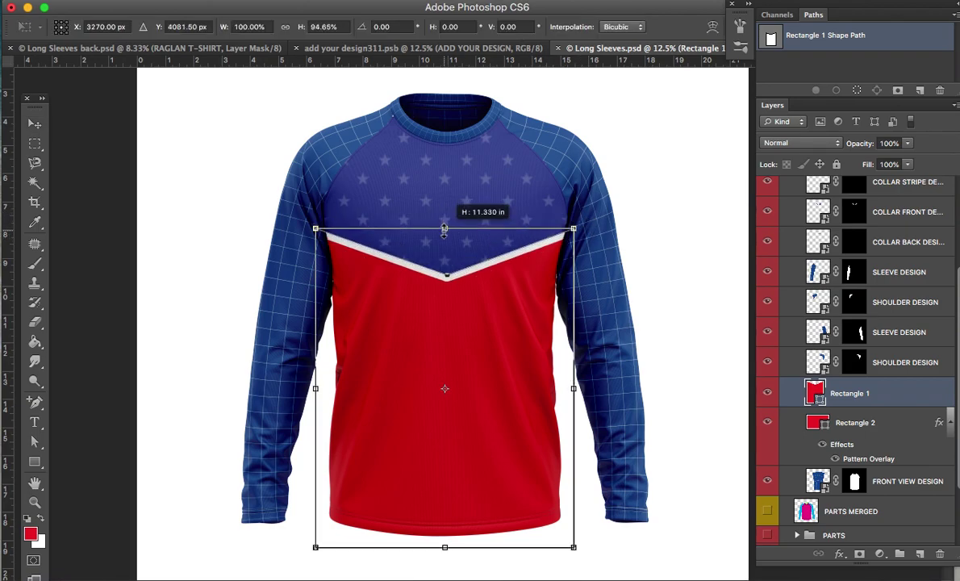
pyautogui.press('Return')
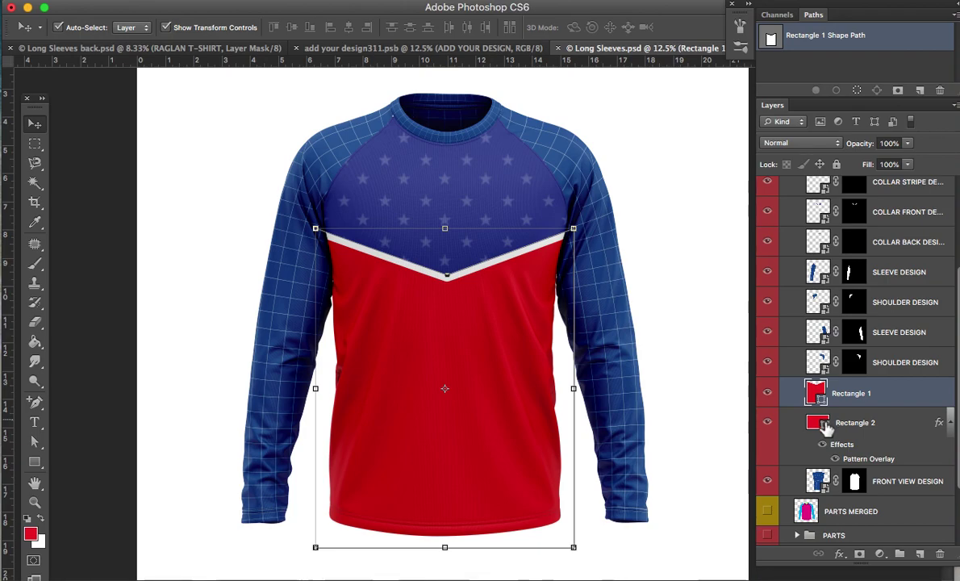
pyautogui.click(894, 433)
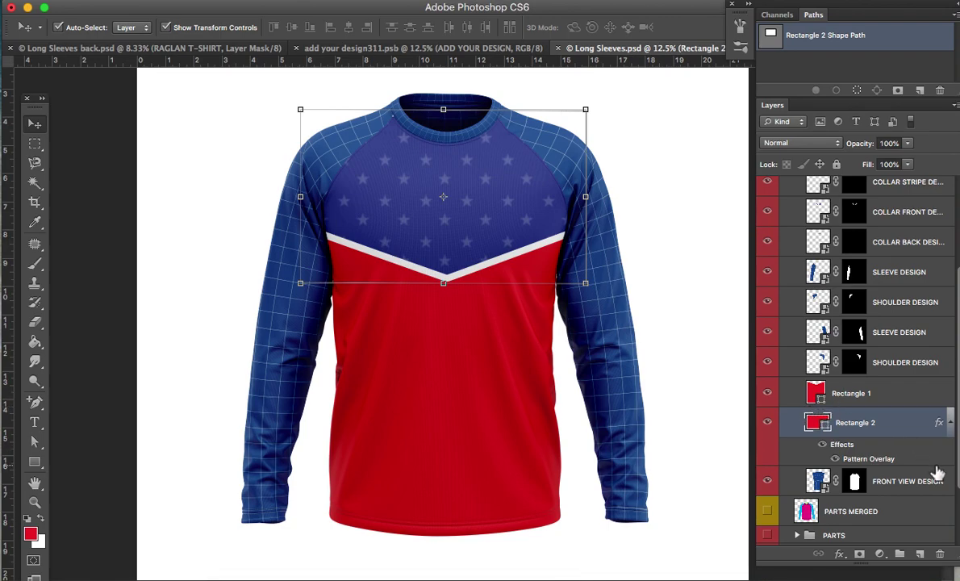
# Copy Rectangle 2's star-pattern layer style and paste it onto the right sleeve design
pyautogui.rightClick(895, 428)
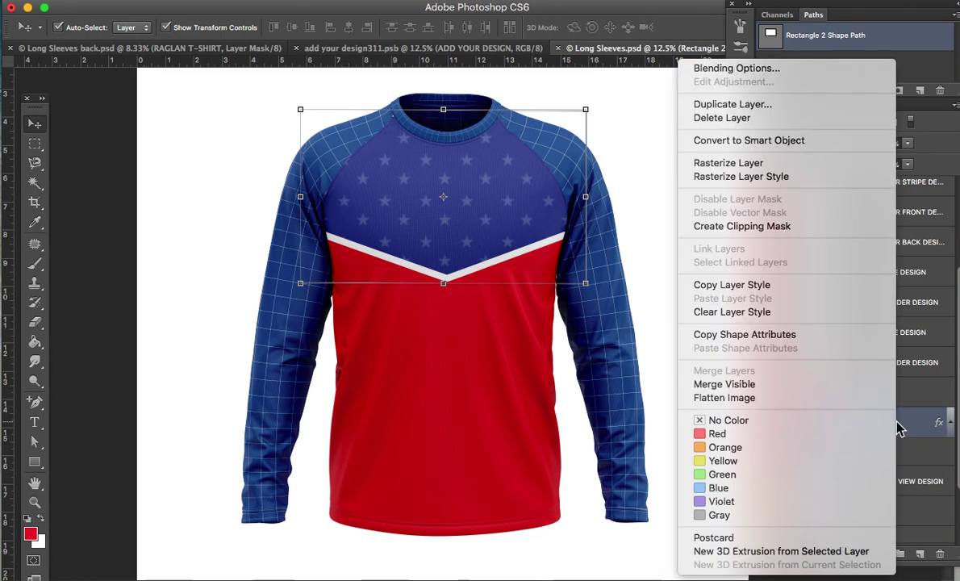
pyautogui.click(792, 287)
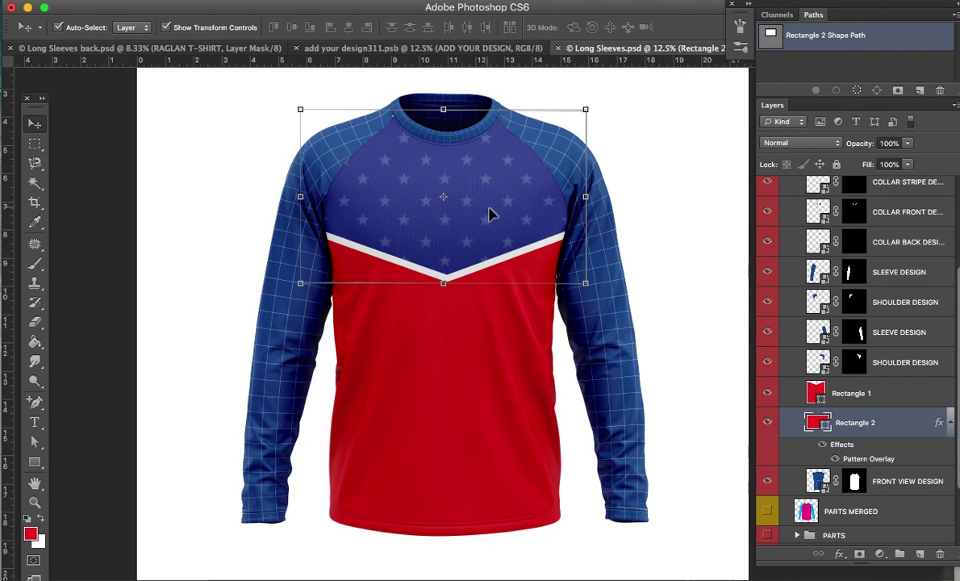
pyautogui.click(934, 335)
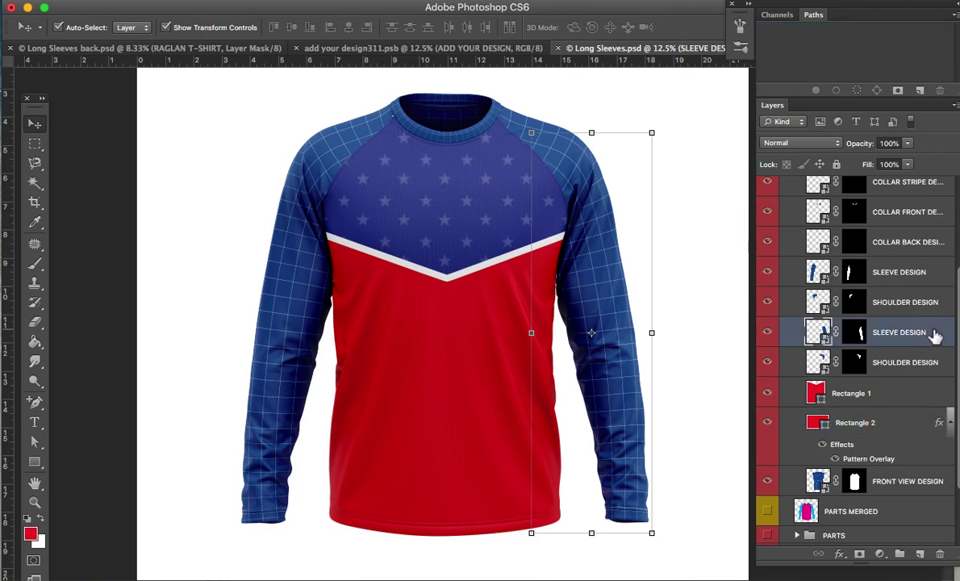
pyautogui.rightClick(934, 336)
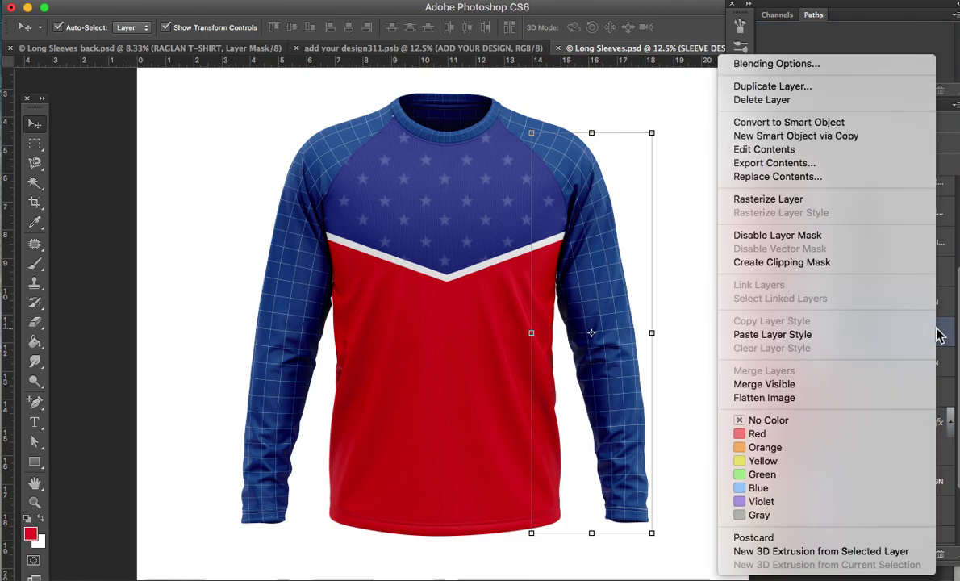
pyautogui.click(904, 335)
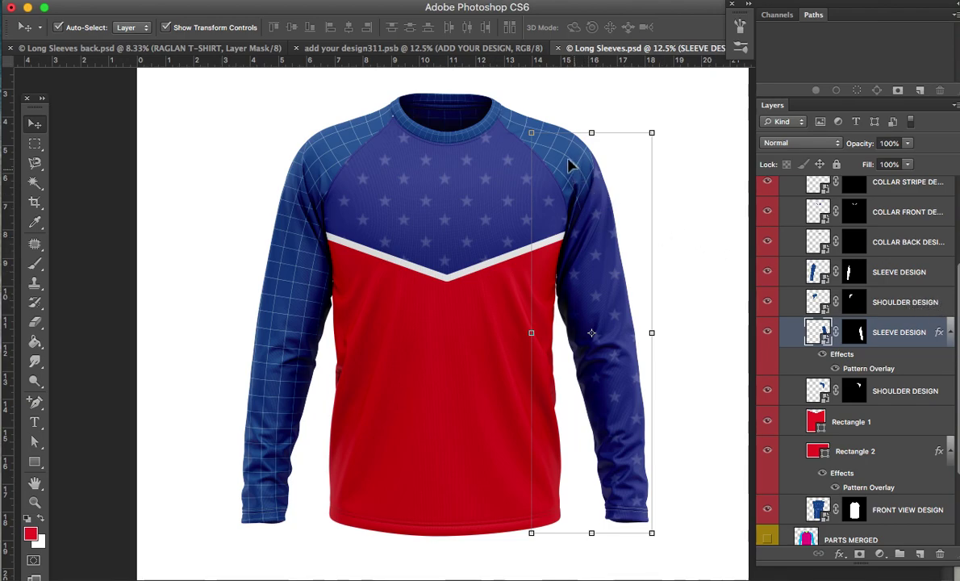
# Paste the same star style onto both shoulder designs and the left sleeve design
pyautogui.rightClick(943, 303)
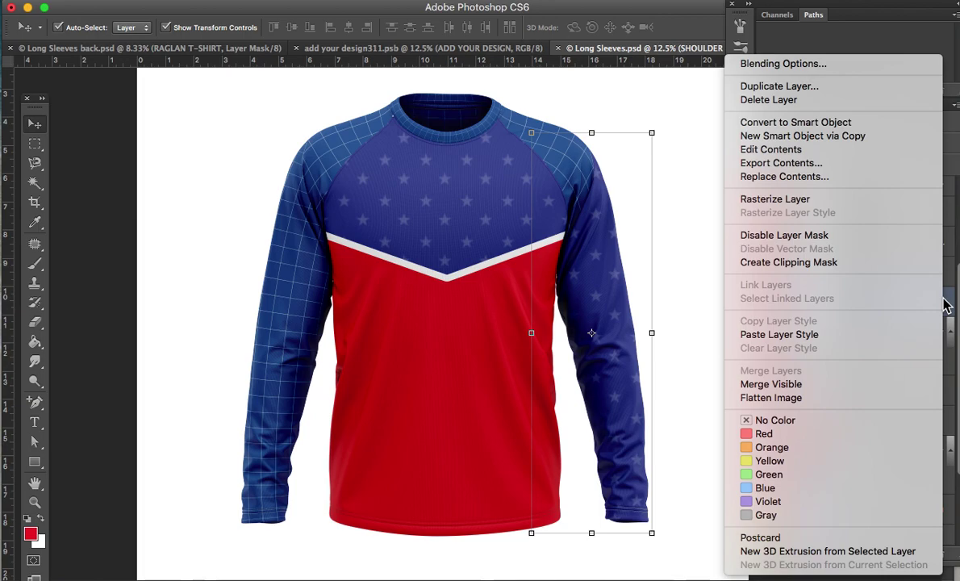
pyautogui.click(877, 337)
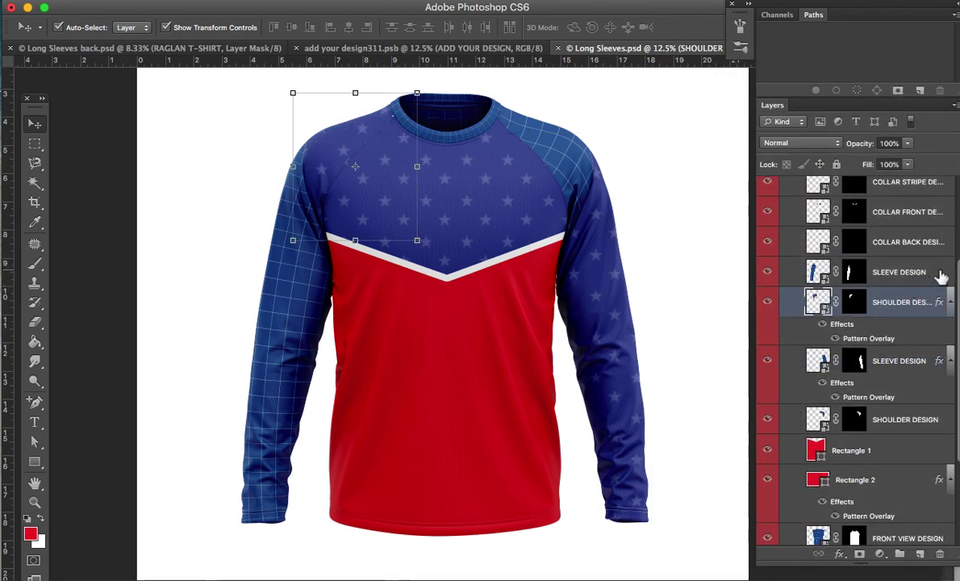
pyautogui.rightClick(943, 276)
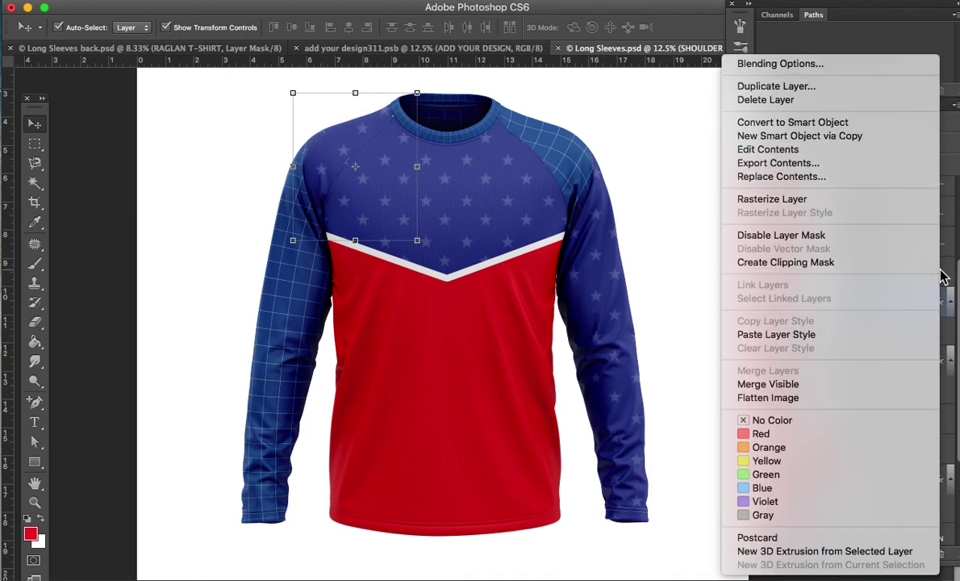
pyautogui.click(851, 334)
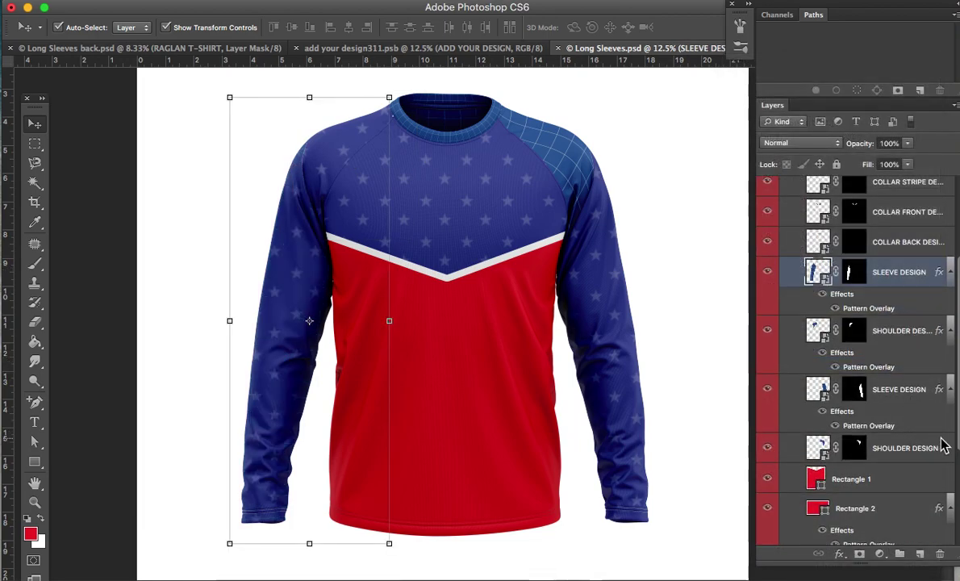
pyautogui.rightClick(943, 446)
pyautogui.click(836, 334)
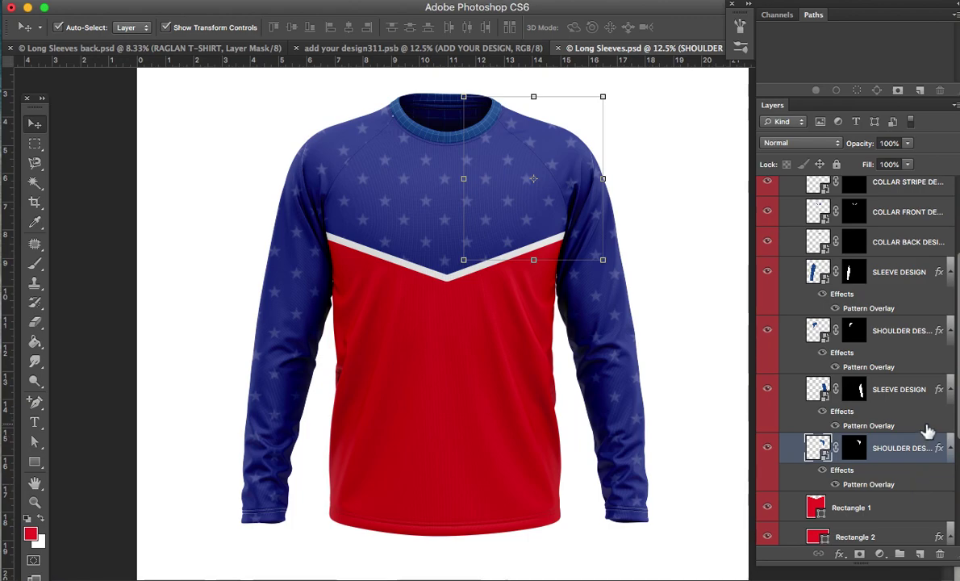
pyautogui.scroll(2, 925, 428)
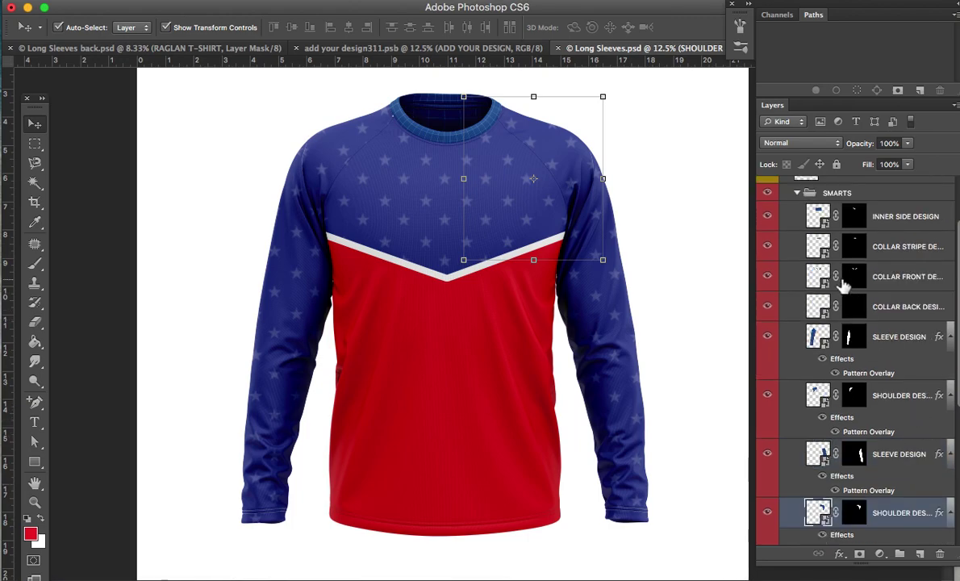
pyautogui.click(817, 251)
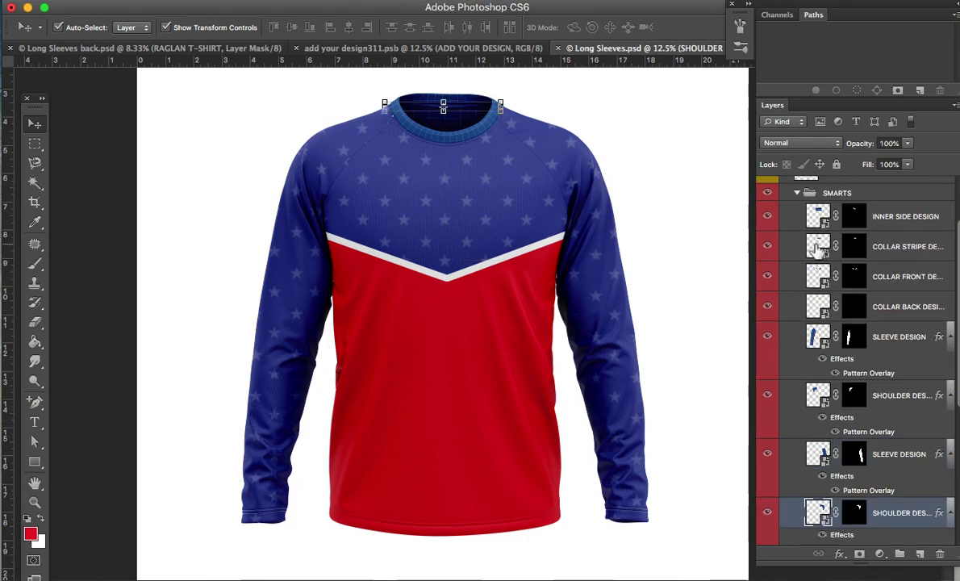
# Open the collar stripe smart object and Paint Bucket fill its stripe red on a new layer
pyautogui.doubleClick(817, 250)
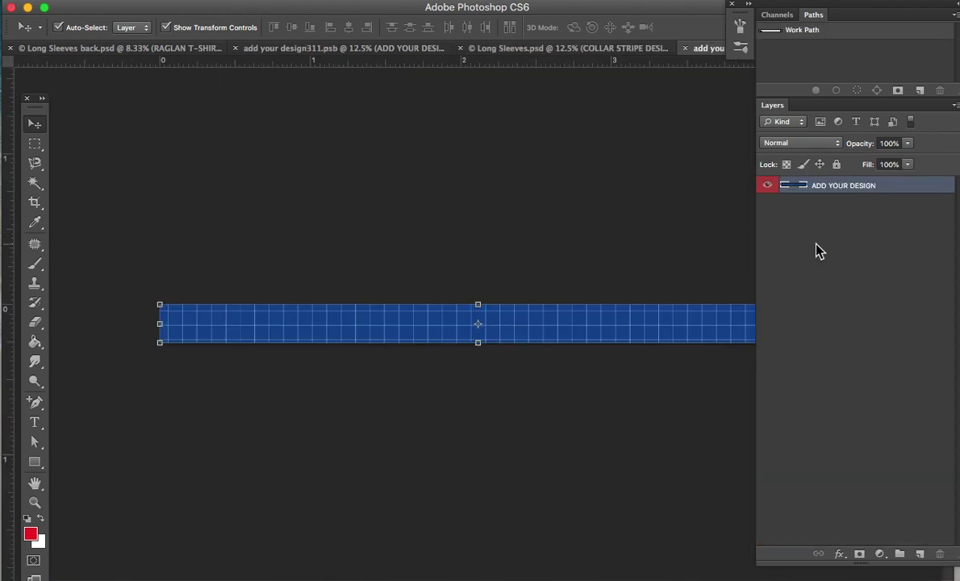
pyautogui.click(920, 553)
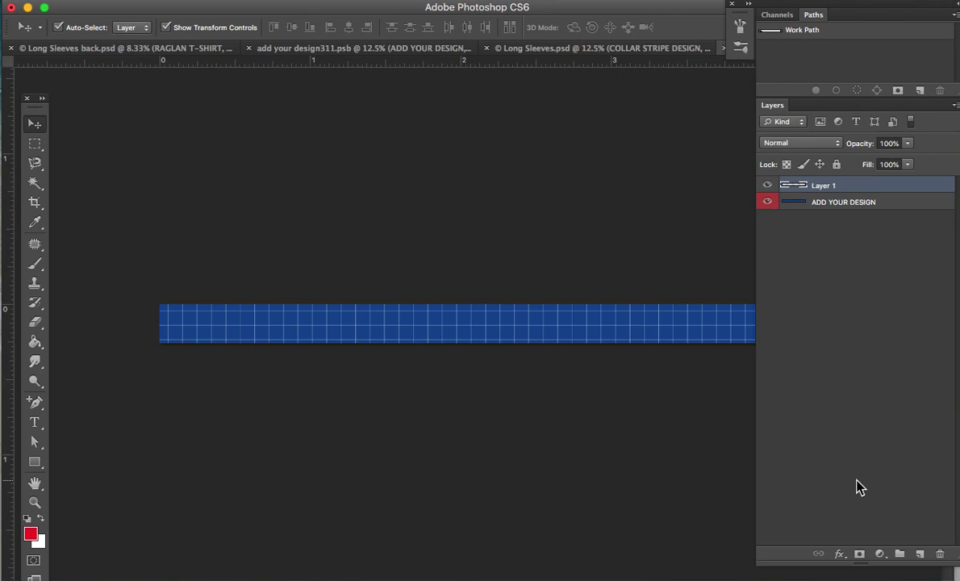
pyautogui.click(32, 345)
pyautogui.click(592, 337)
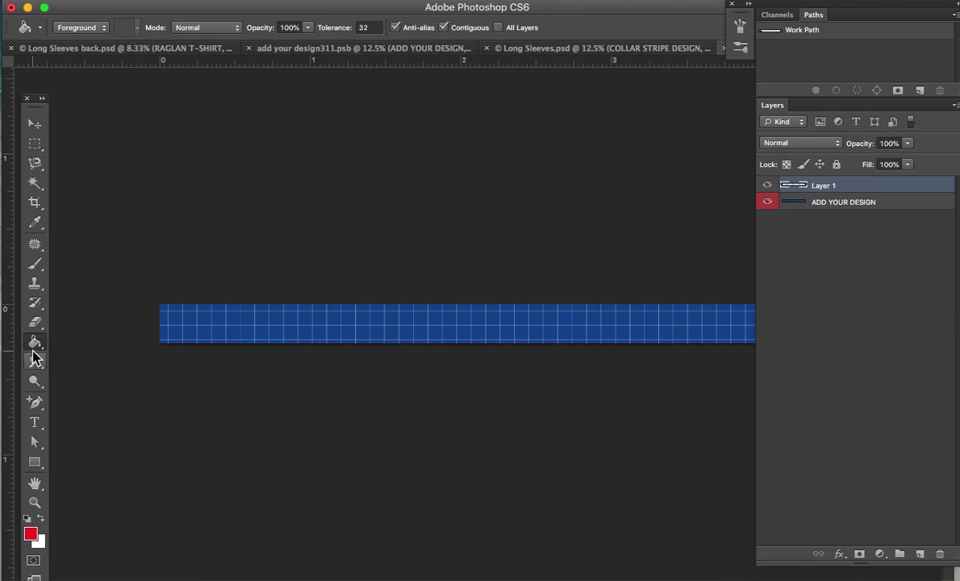
pyautogui.click(203, 336)
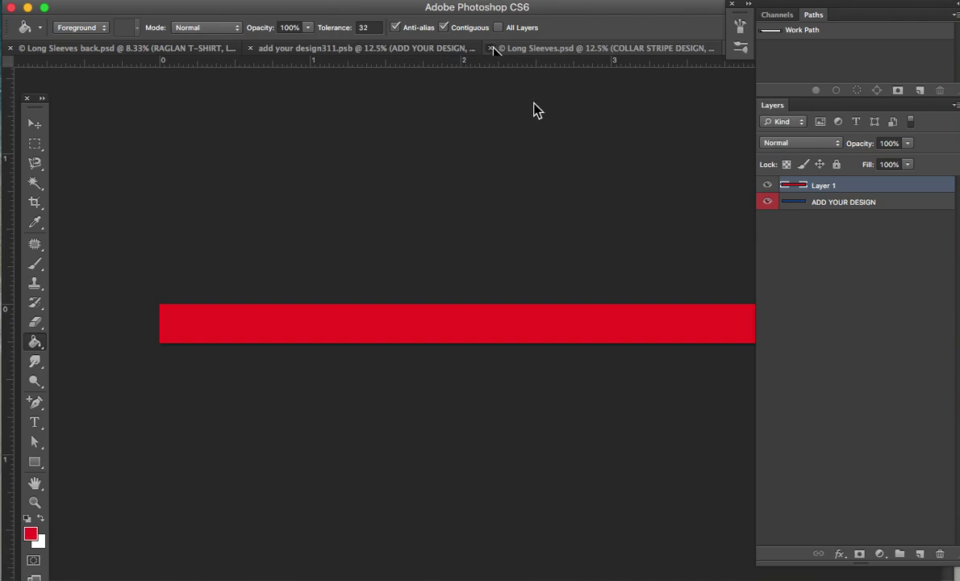
# Leave the collar stripe document and return to the Long Sleeves.psd mockup
pyautogui.click(491, 48)
pyautogui.click(533, 211)
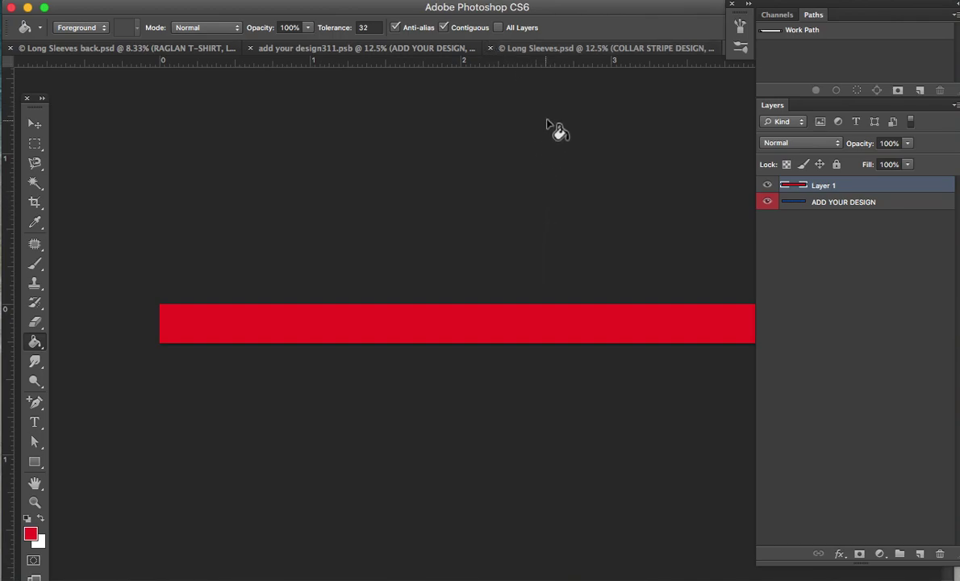
pyautogui.click(576, 50)
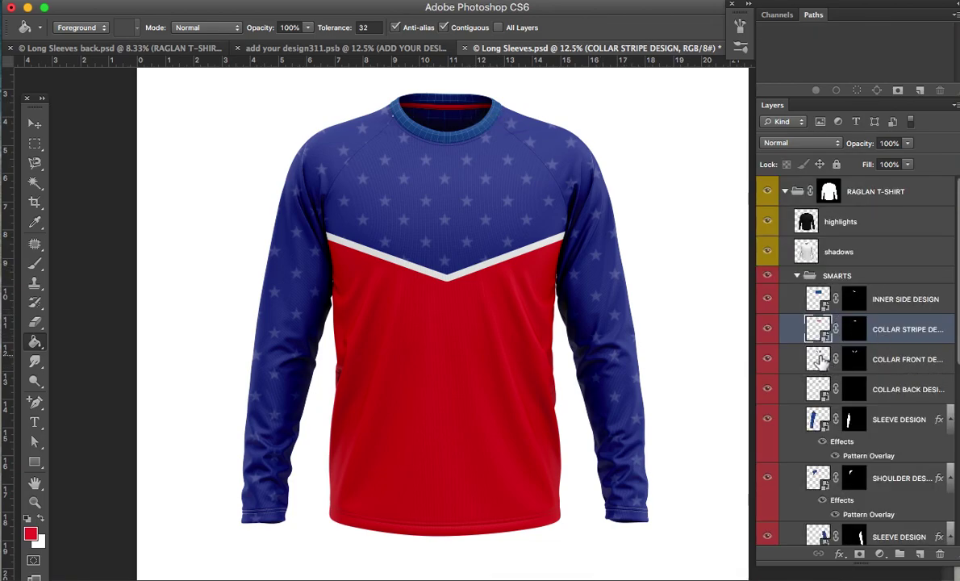
# Fill the COLLAR FRONT DESIGN smart object solid red on a new layer, then save and close it
pyautogui.click(821, 362)
pyautogui.doubleClick(819, 360)
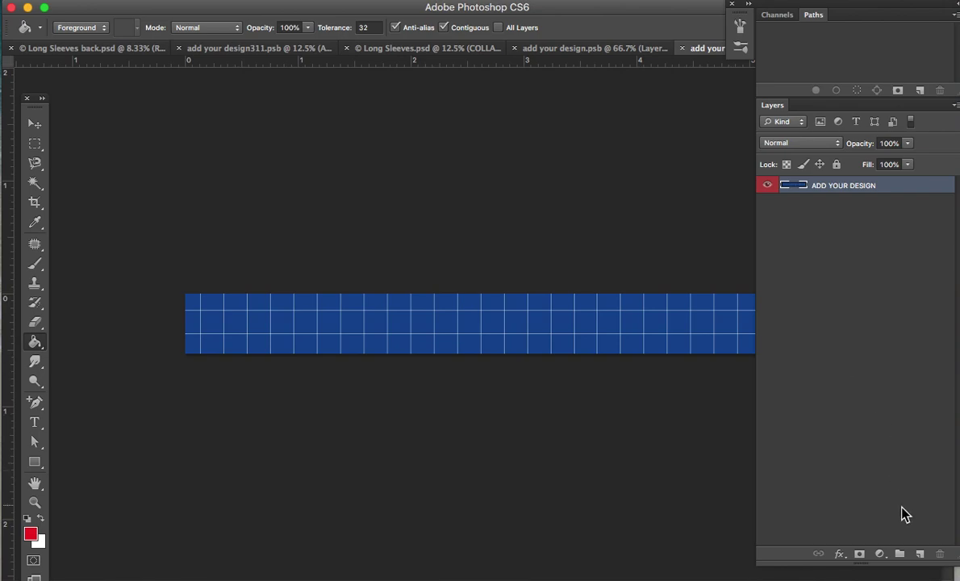
pyautogui.click(919, 554)
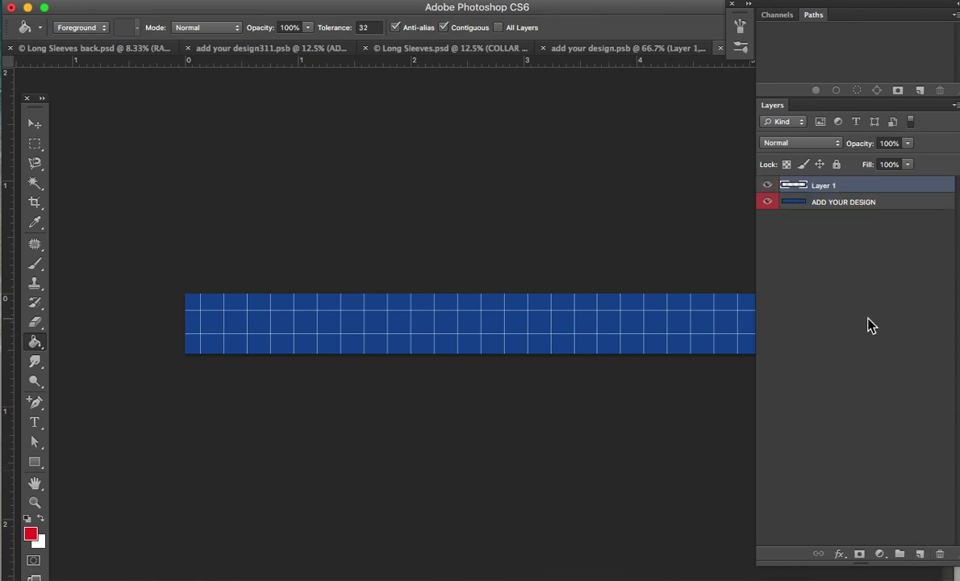
pyautogui.click(584, 337)
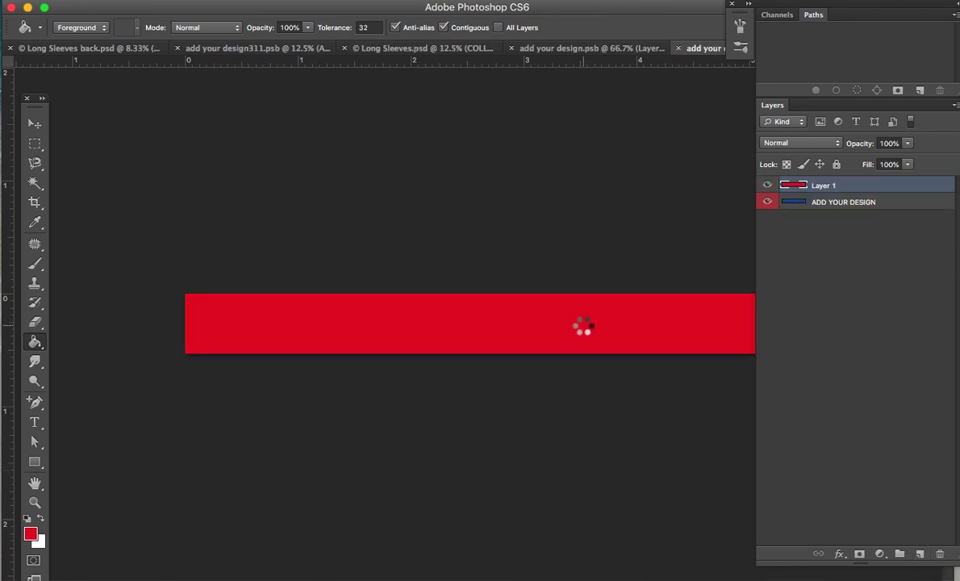
pyautogui.click(597, 50)
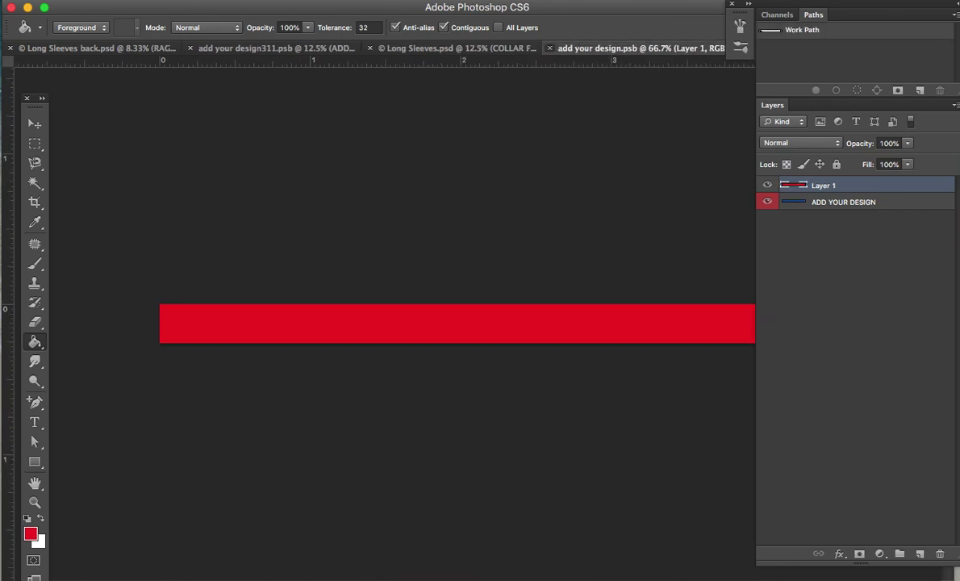
pyautogui.hotkey('ctrl', 'w')
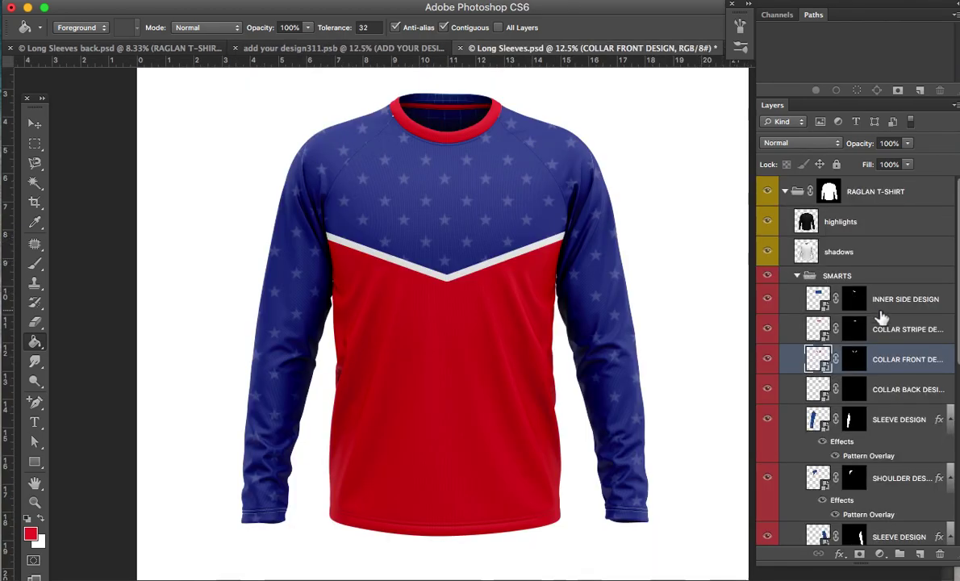
# Fill the COLLAR BACK DESIGN smart object solid red on a new layer, then save and close it
pyautogui.doubleClick(816, 390)
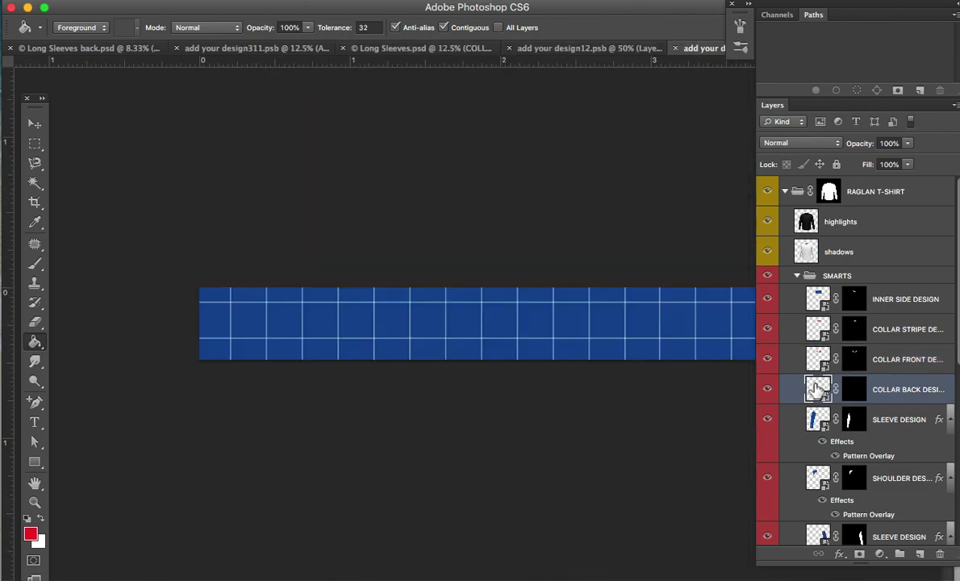
pyautogui.click(920, 553)
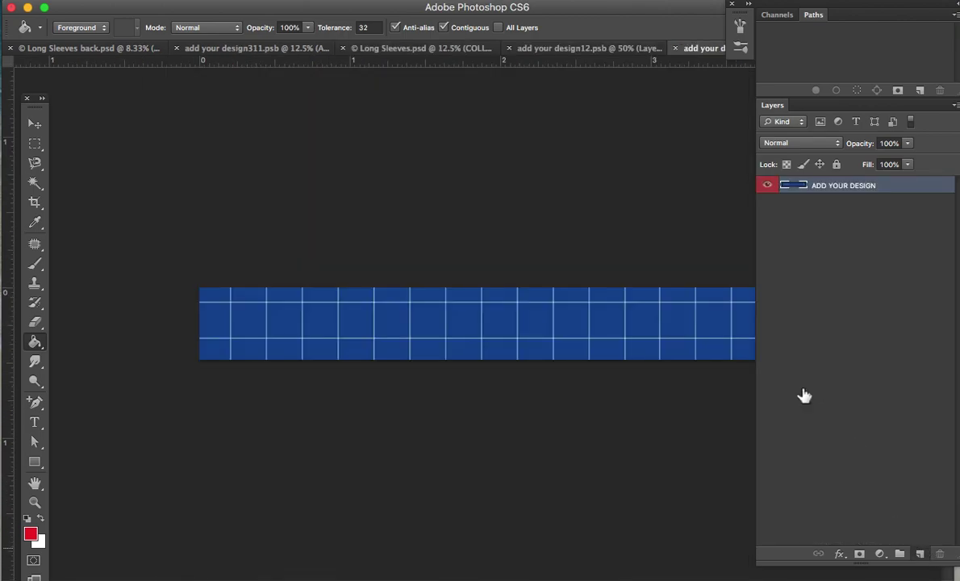
pyautogui.click(645, 322)
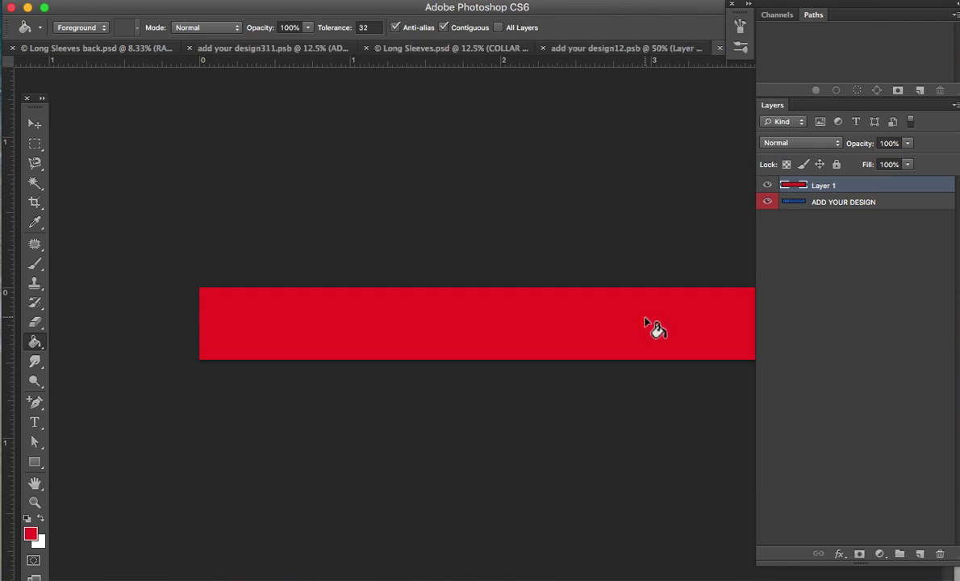
pyautogui.click(637, 48)
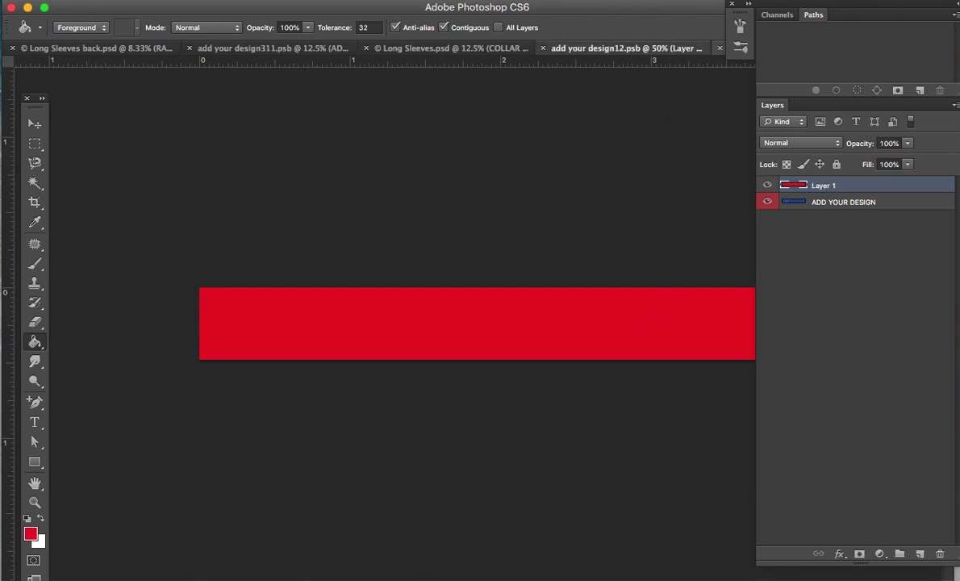
pyautogui.click(546, 48)
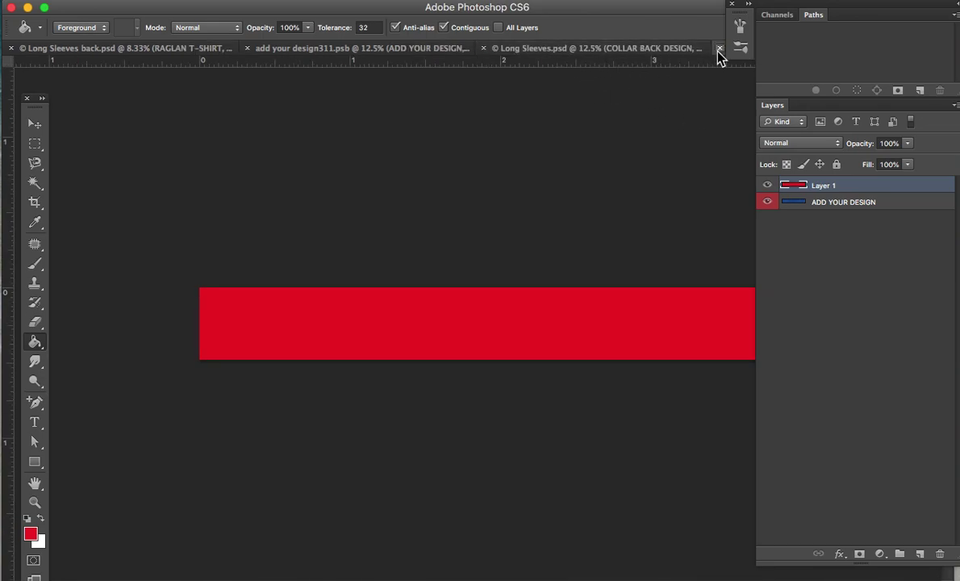
pyautogui.click(663, 57)
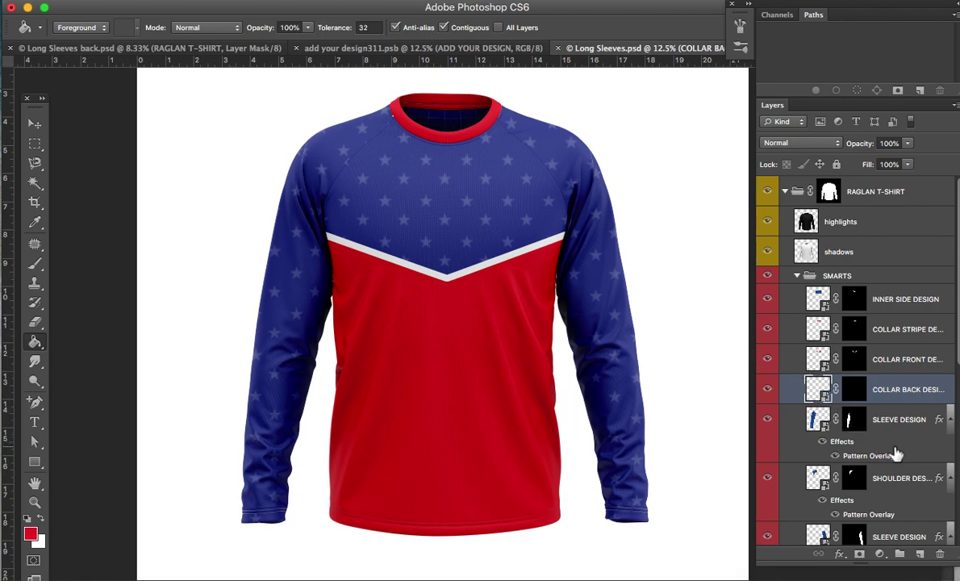
# Fill INNER SIDE DESIGN solid white on a new layer after swapping colours, then save and close
pyautogui.doubleClick(817, 299)
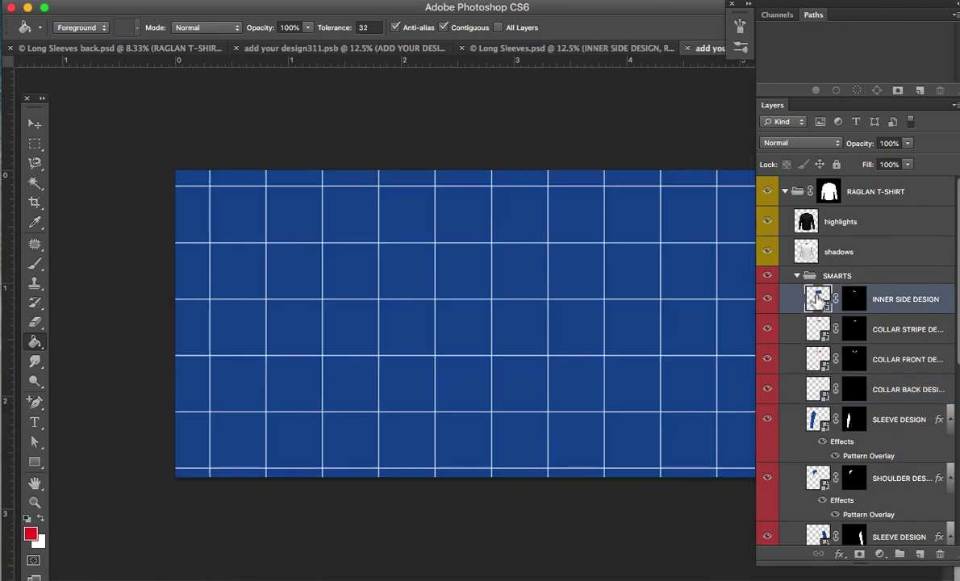
pyautogui.click(919, 553)
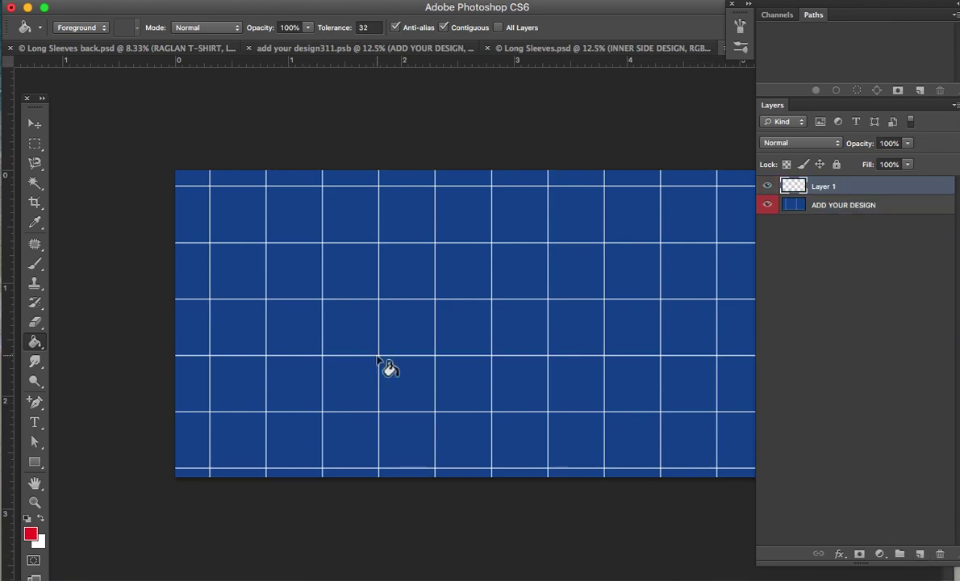
pyautogui.press('x')
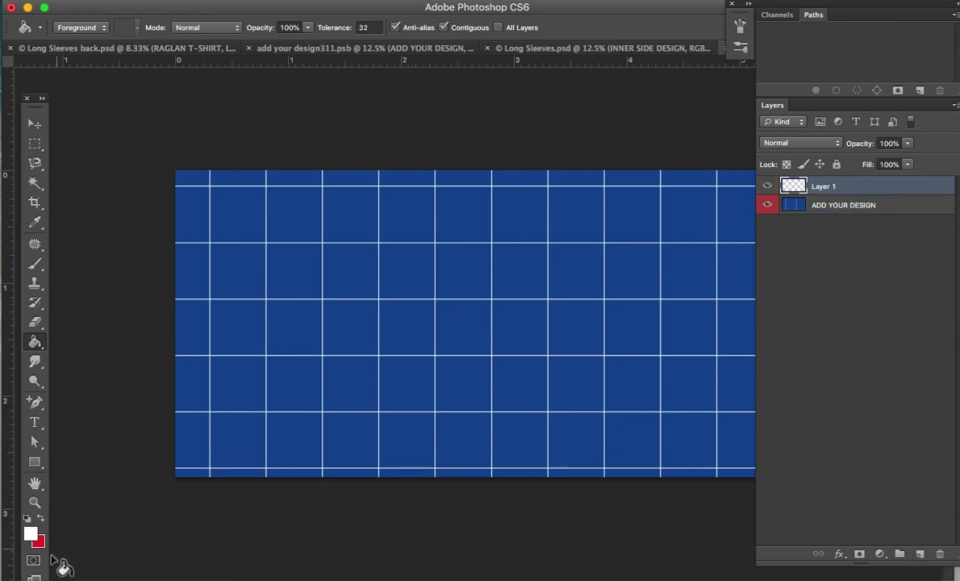
pyautogui.click(407, 303)
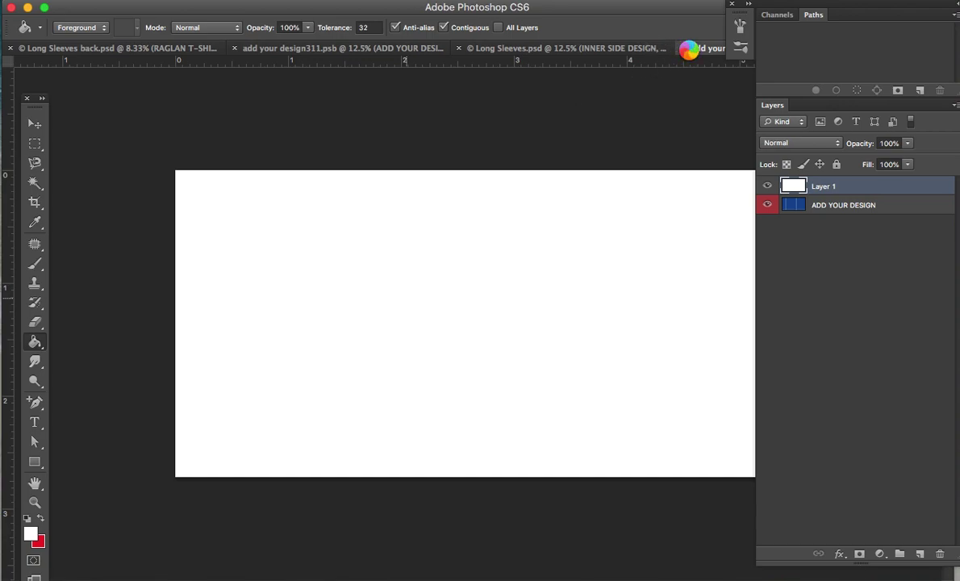
pyautogui.hotkey('ctrl', 'w')
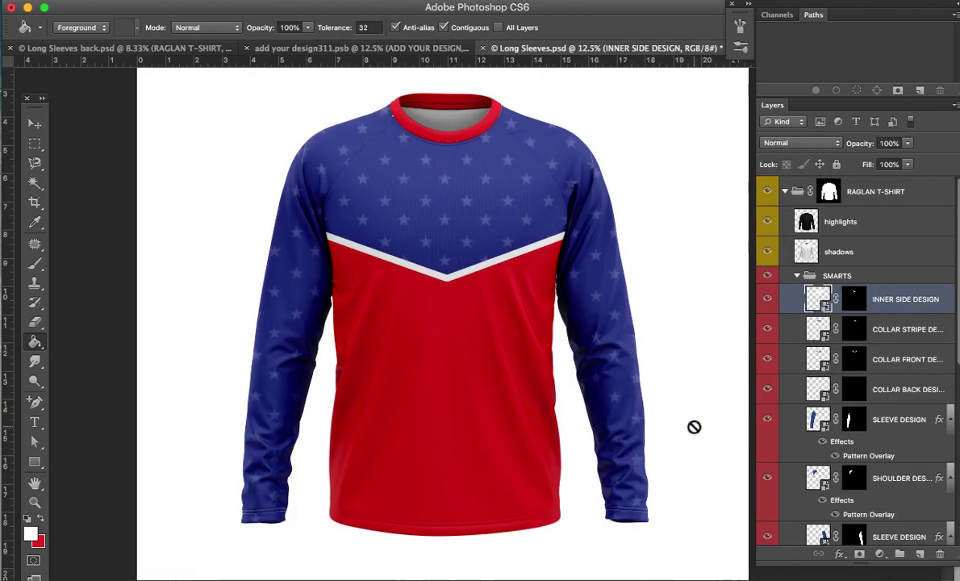
pyautogui.scroll(1, 693, 427)
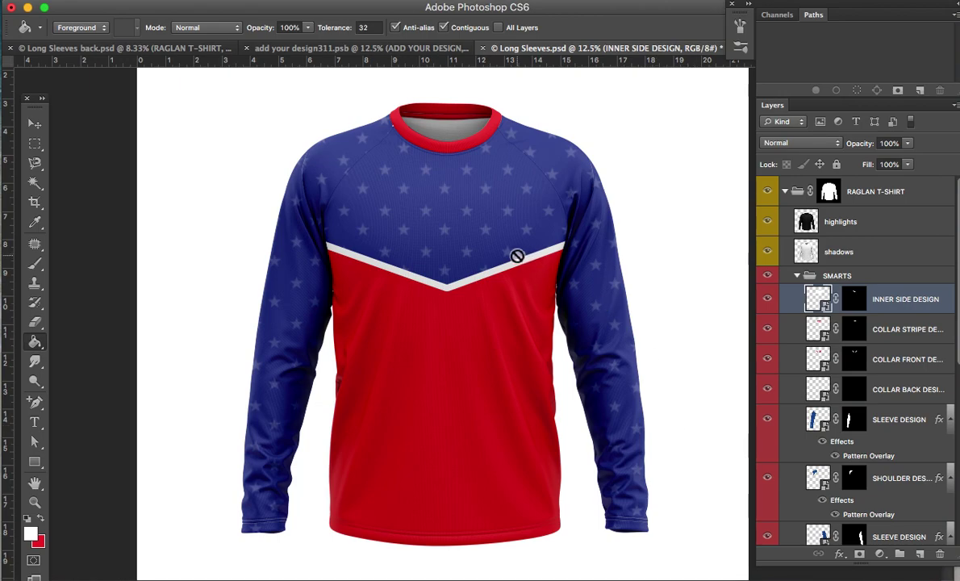
# Nudge the FULL COLOR layer down with Shift+Down and Down using the Move tool
pyautogui.click(35, 124)
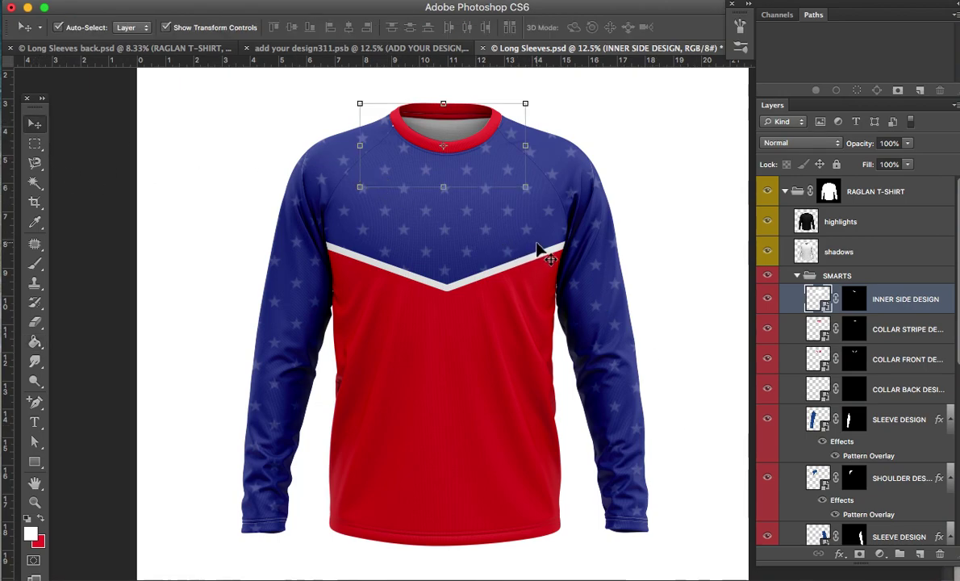
pyautogui.click(482, 242)
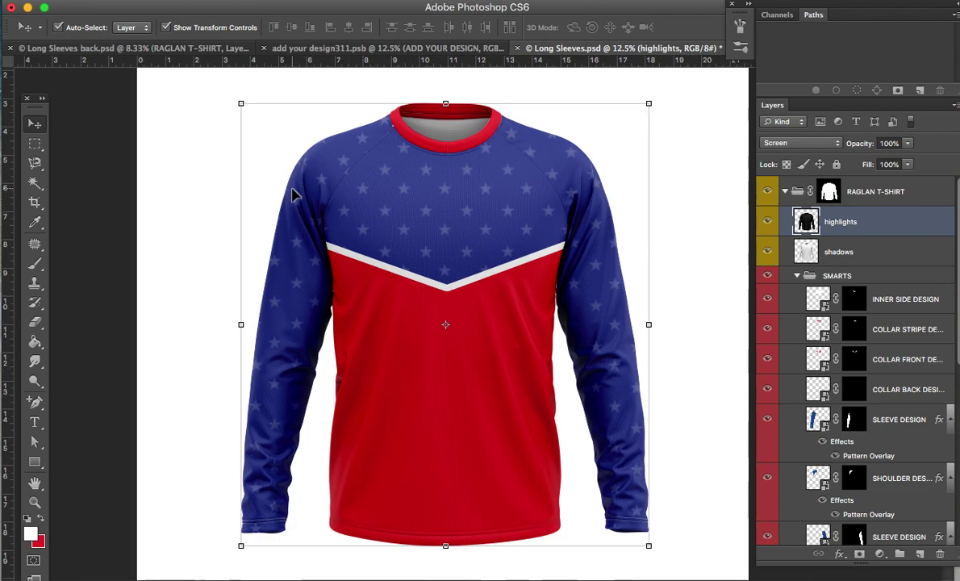
pyautogui.click(708, 248)
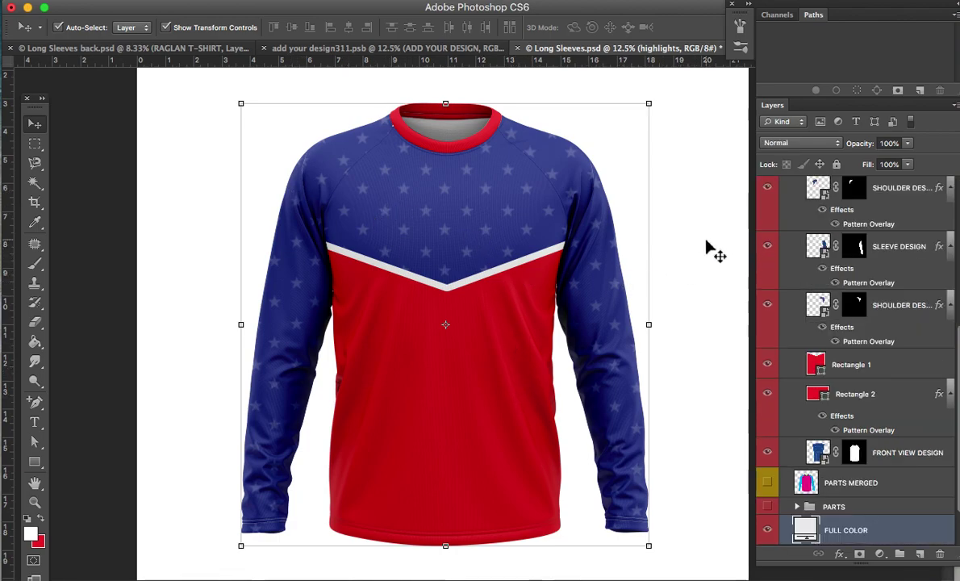
pyautogui.hotkey('shift', 'Down')
pyautogui.hotkey('shift', 'Down')
pyautogui.hotkey('shift', 'Down')
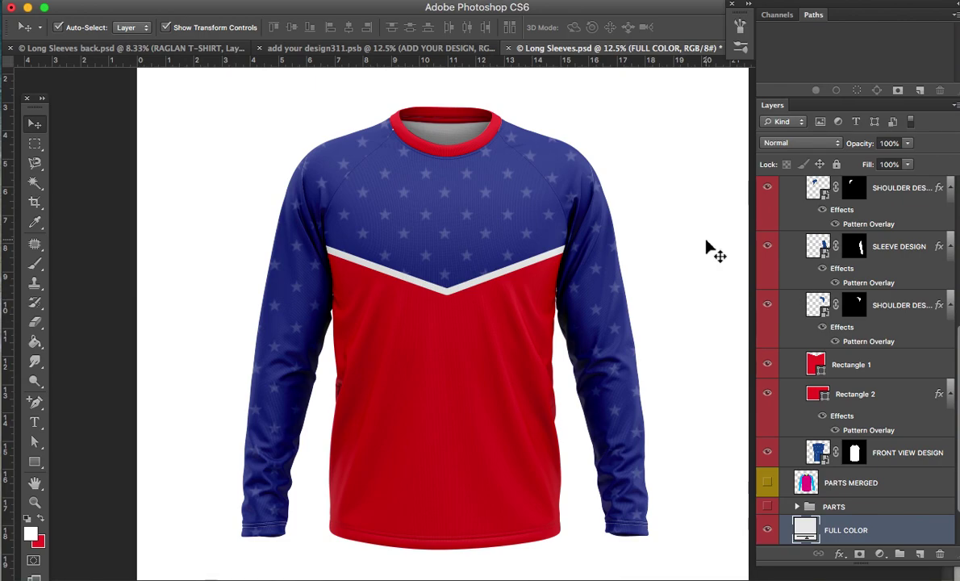
pyautogui.press('Down')
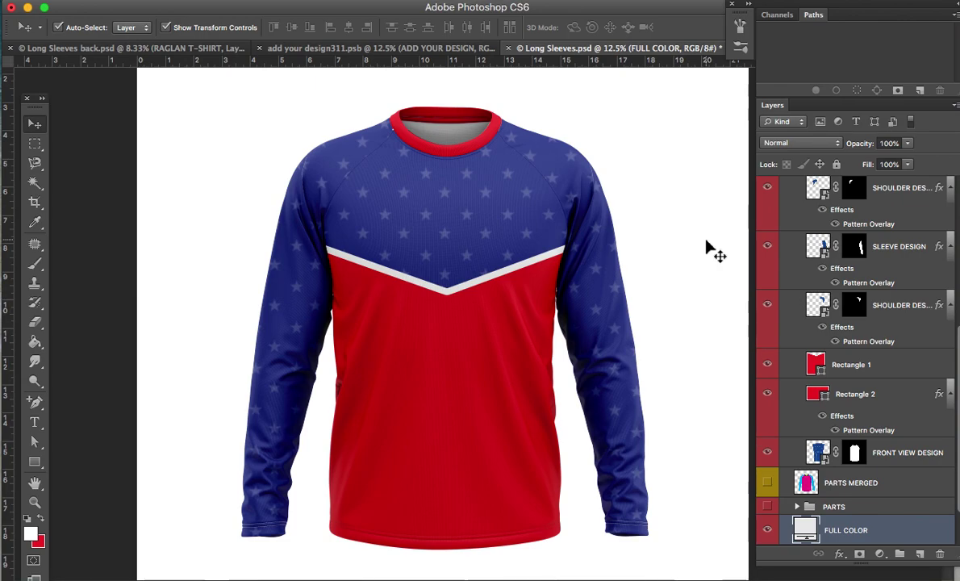
pyautogui.scroll(2, 855, 387)
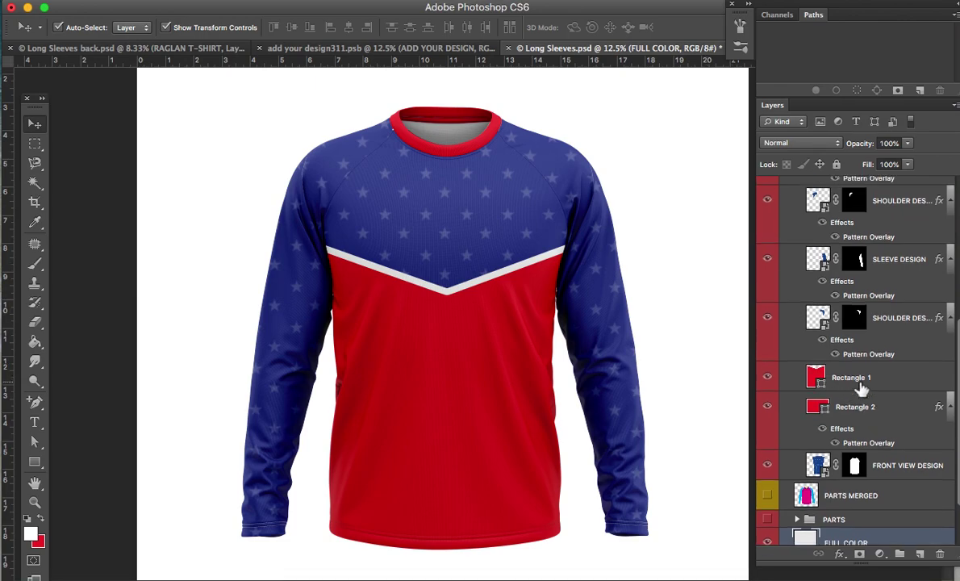
pyautogui.scroll(1, 859, 389)
pyautogui.scroll(3, 860, 388)
pyautogui.scroll(4, 860, 389)
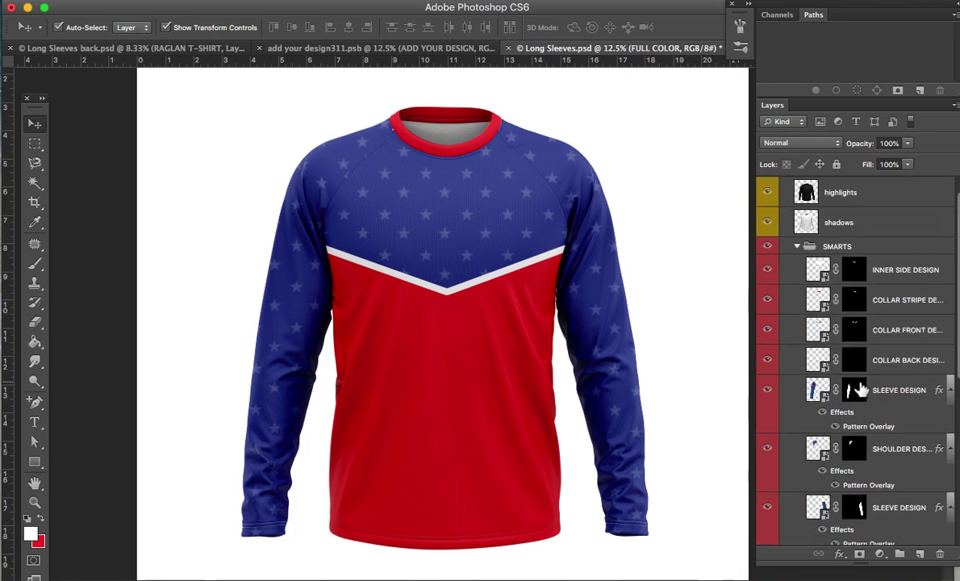